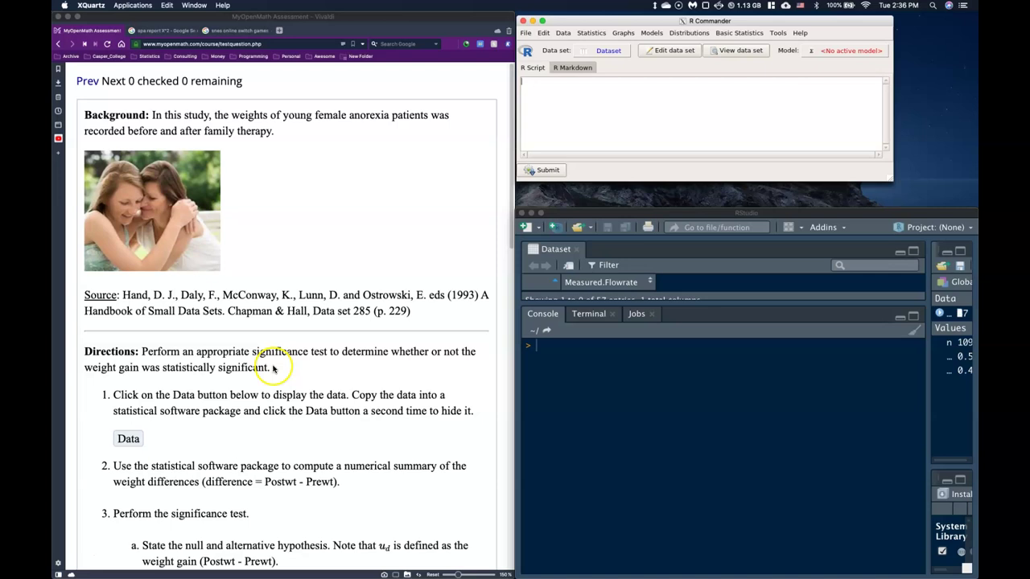
Reveal the Therapy PRE/POST weight table and copy its contents to the clipboard.
scroll(169, 329, down, 2)
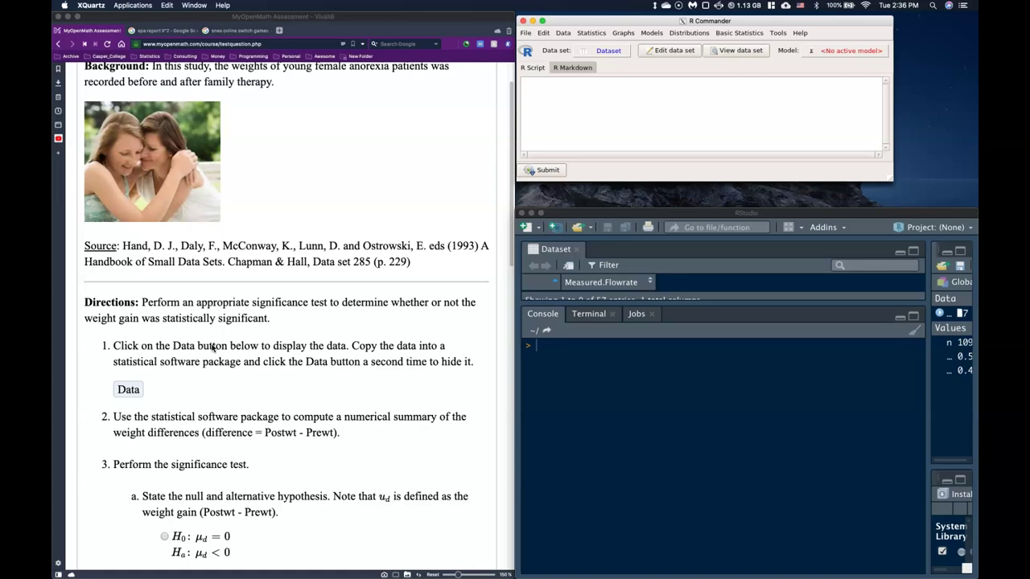
click(142, 397)
click(133, 391)
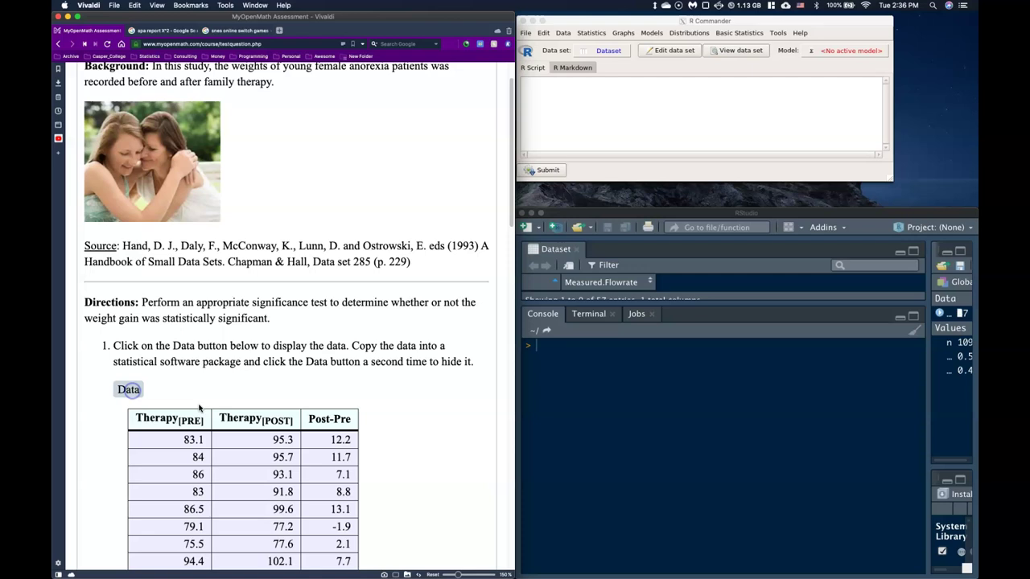
scroll(184, 364, down, 3)
drag(141, 314, 423, 341)
right_click(423, 341)
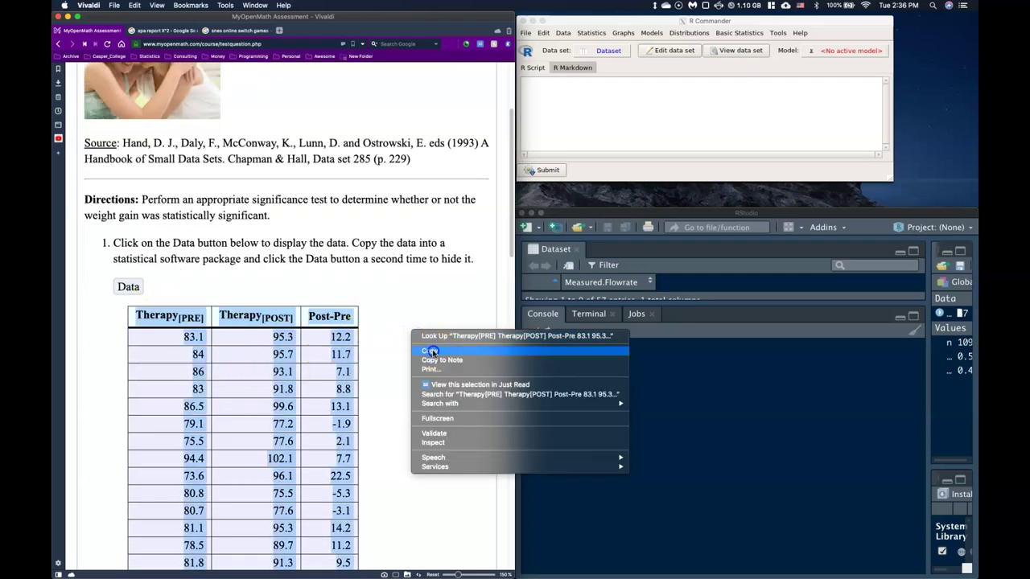
click(433, 351)
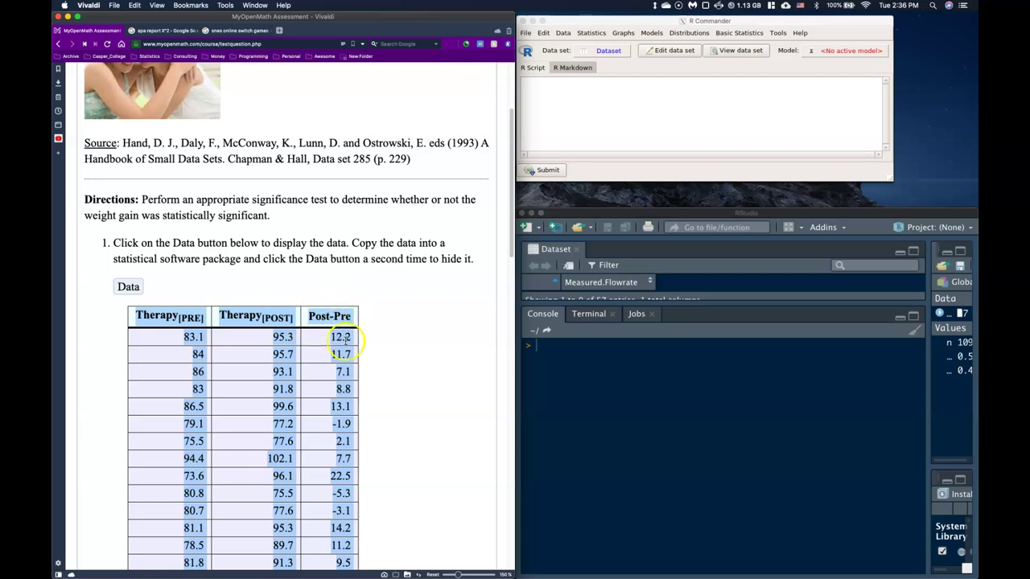
Import the copied weights from the clipboard with tab separators, overwriting Dataset (17 rows, 3 columns).
click(641, 118)
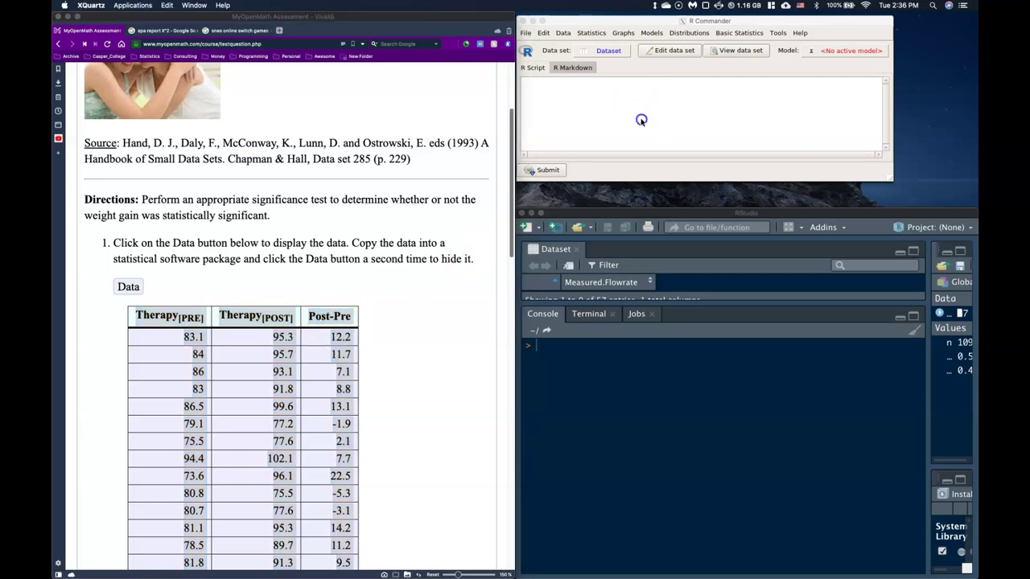
click(557, 33)
click(559, 33)
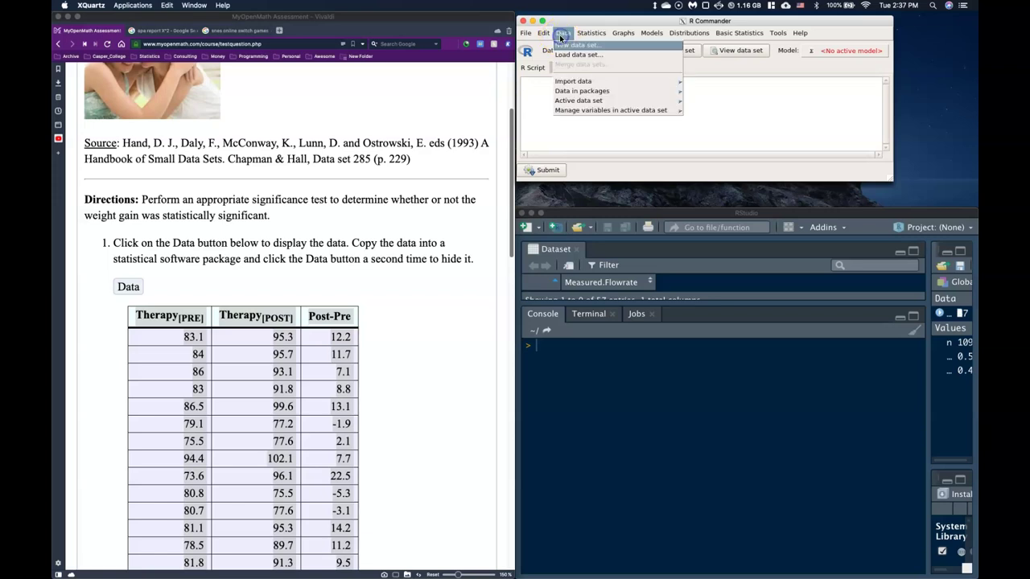
mouse_move(581, 84)
click(717, 81)
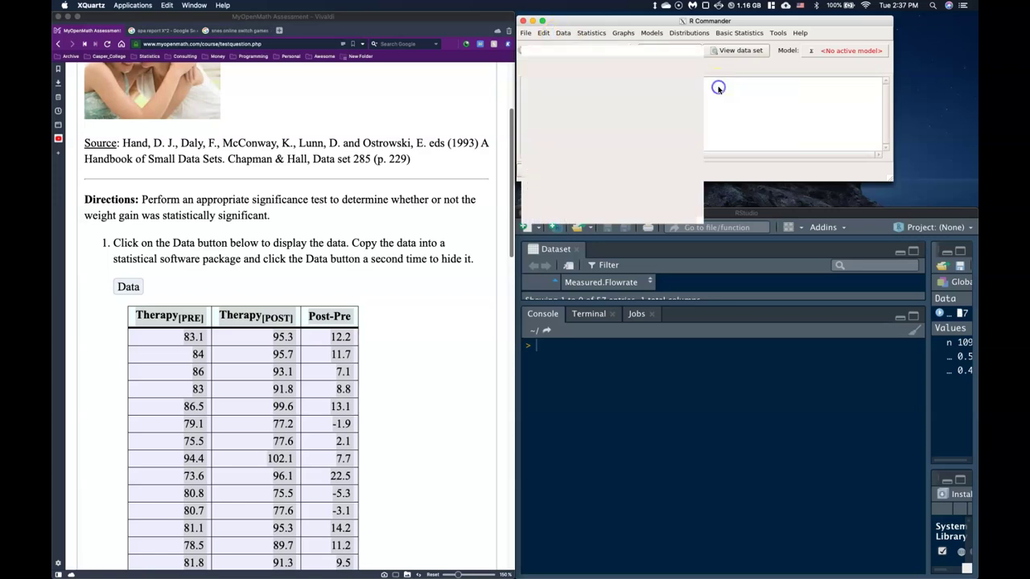
click(555, 113)
click(601, 151)
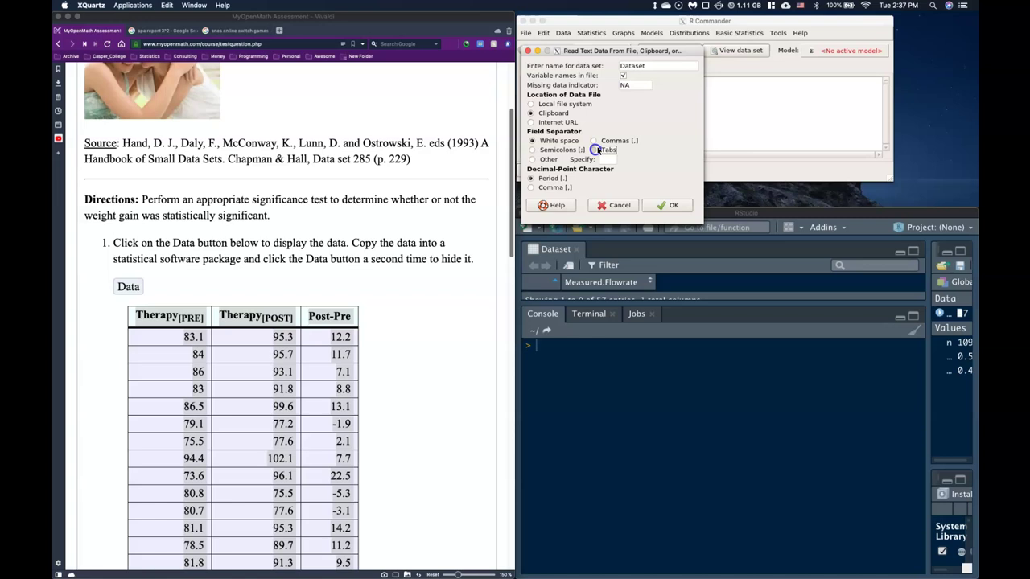
click(672, 206)
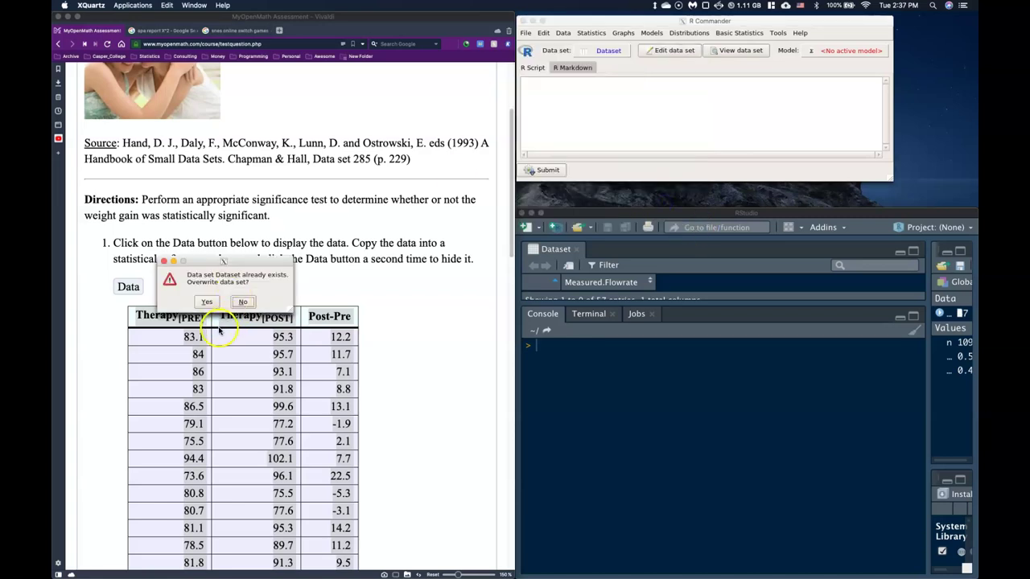
click(207, 302)
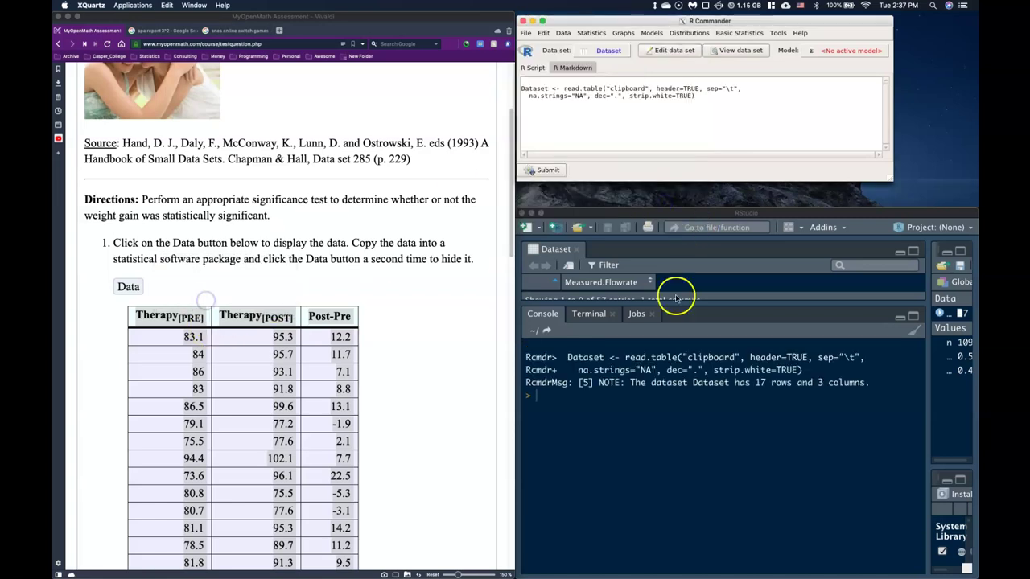
click(662, 437)
click(128, 287)
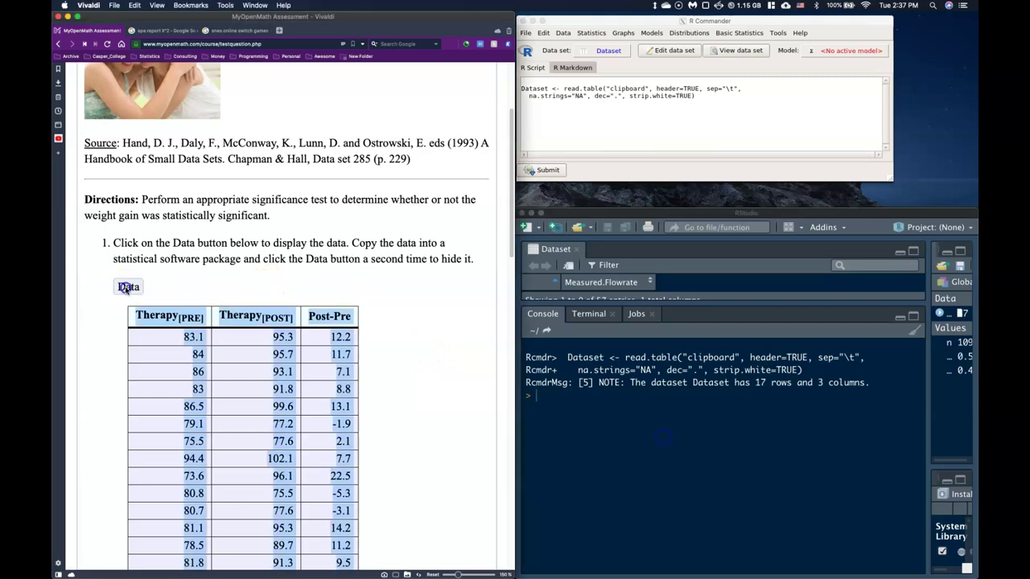
Redisplay the weight table and scroll through its Post-Pre difference column.
click(129, 287)
click(129, 287)
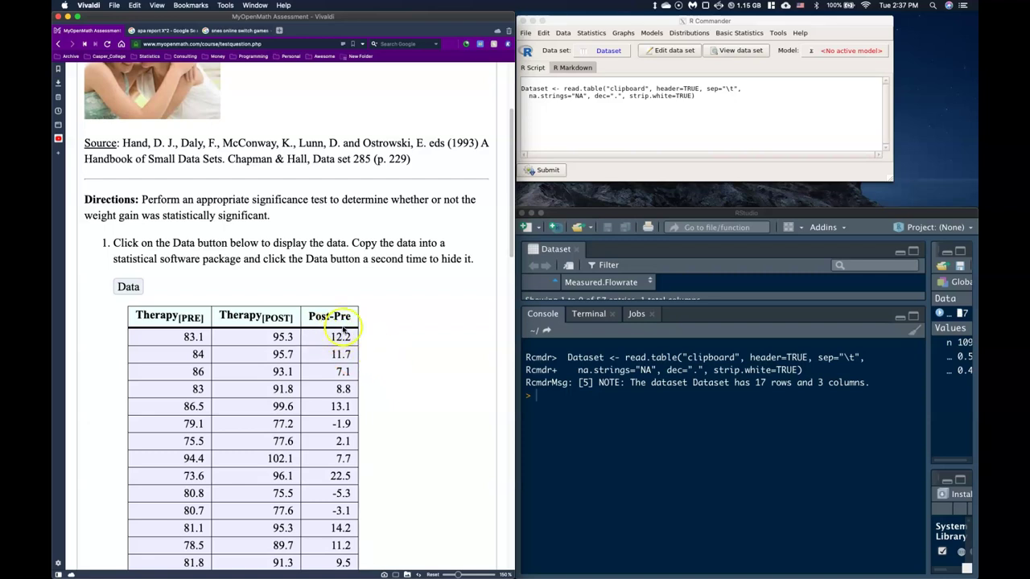
scroll(340, 338, down, 2)
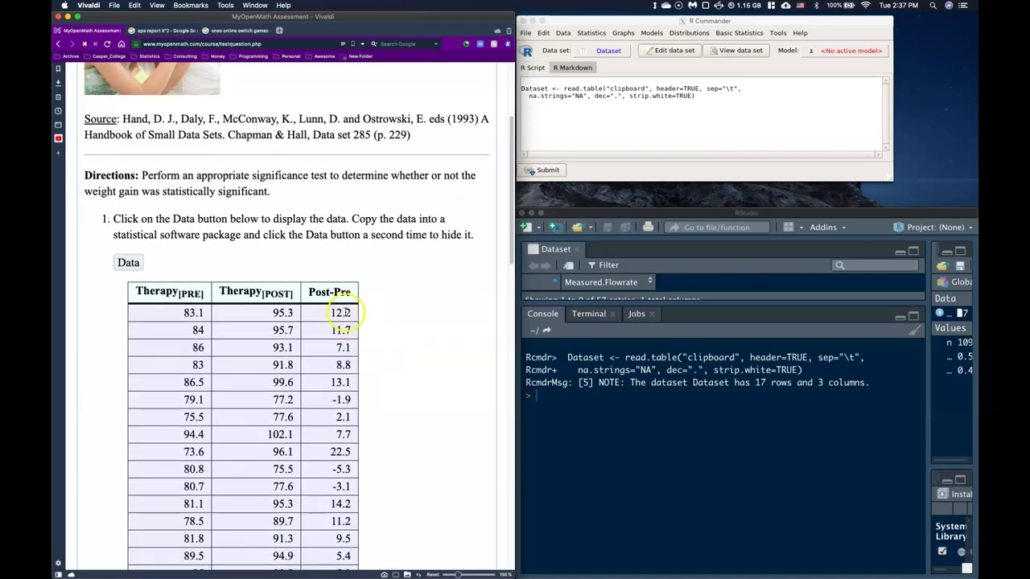
scroll(340, 311, down, 2)
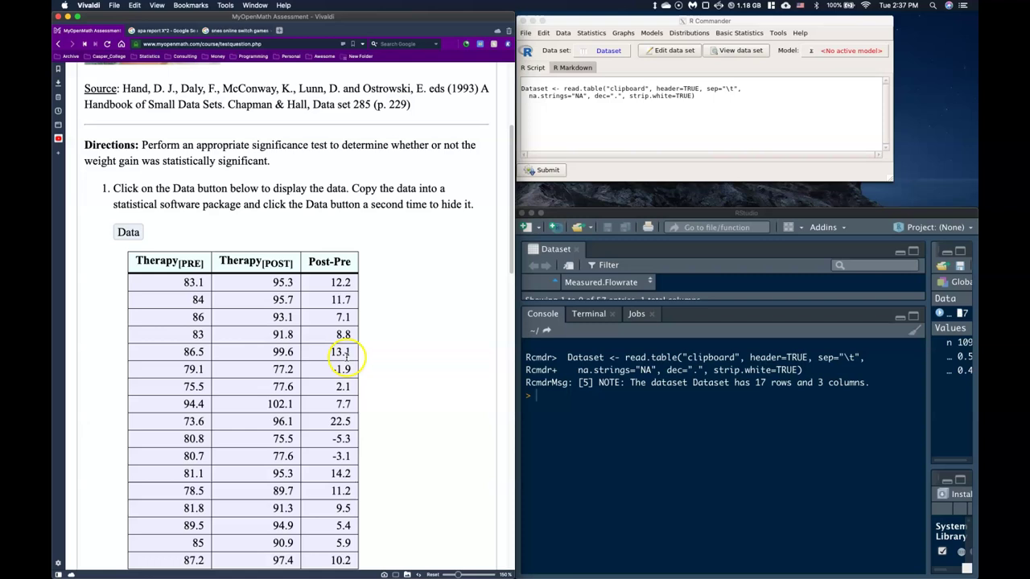
scroll(341, 368, down, 5)
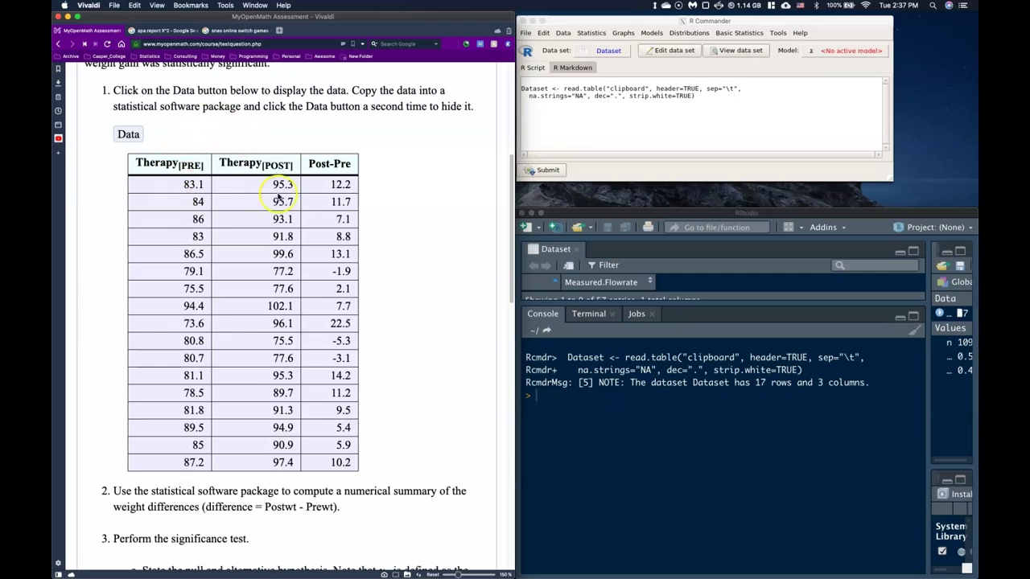
Hide the weight table, leaving the summary and hypothesis-test steps in view.
click(128, 134)
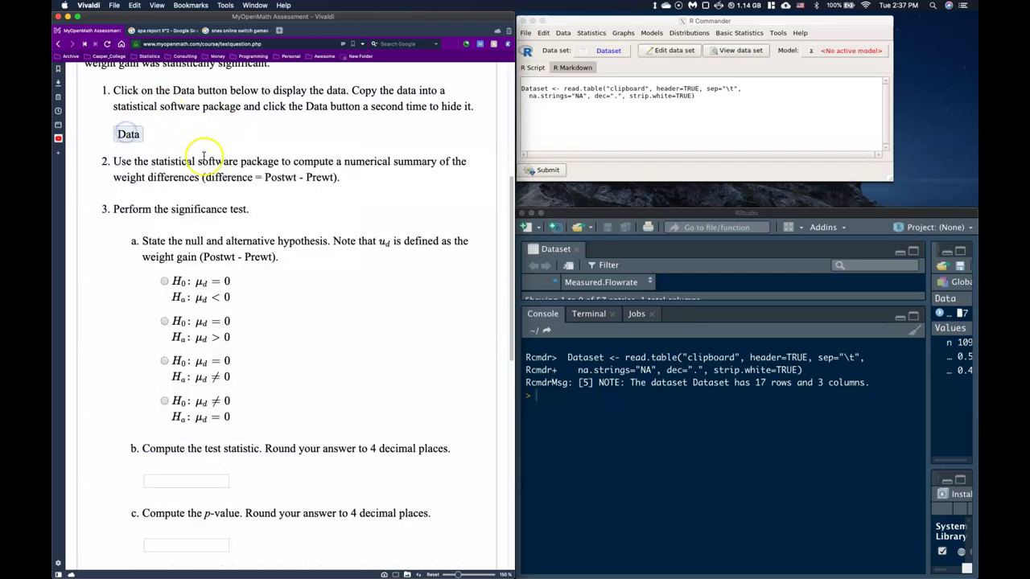
scroll(203, 157, up, 6)
scroll(203, 157, up, 5)
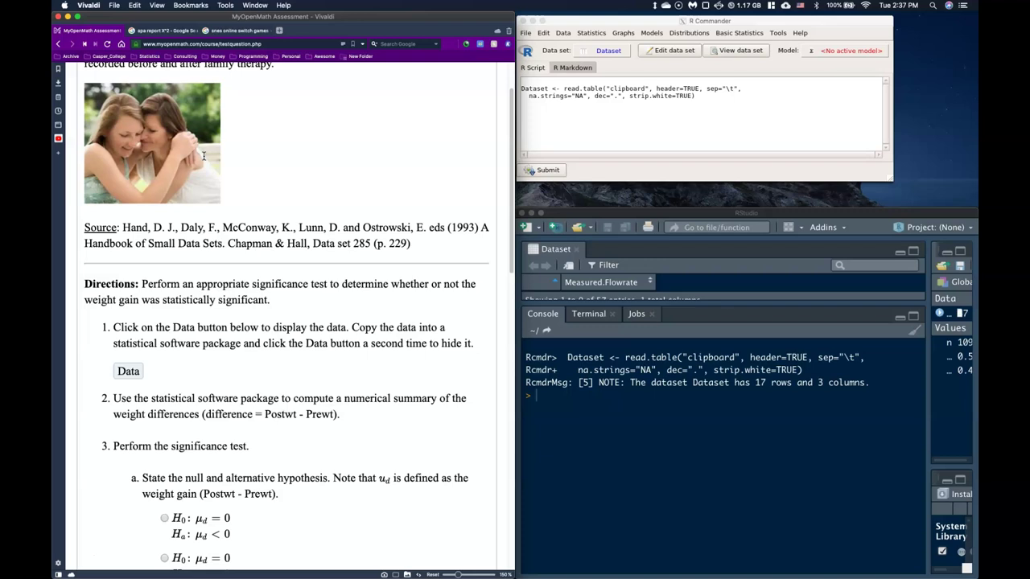
scroll(204, 157, down, 1)
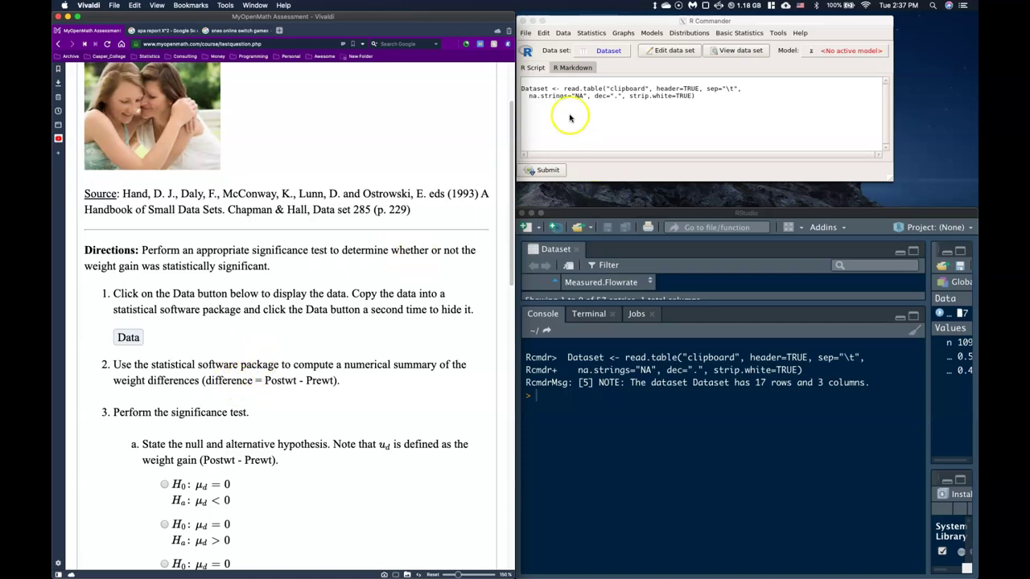
click(126, 338)
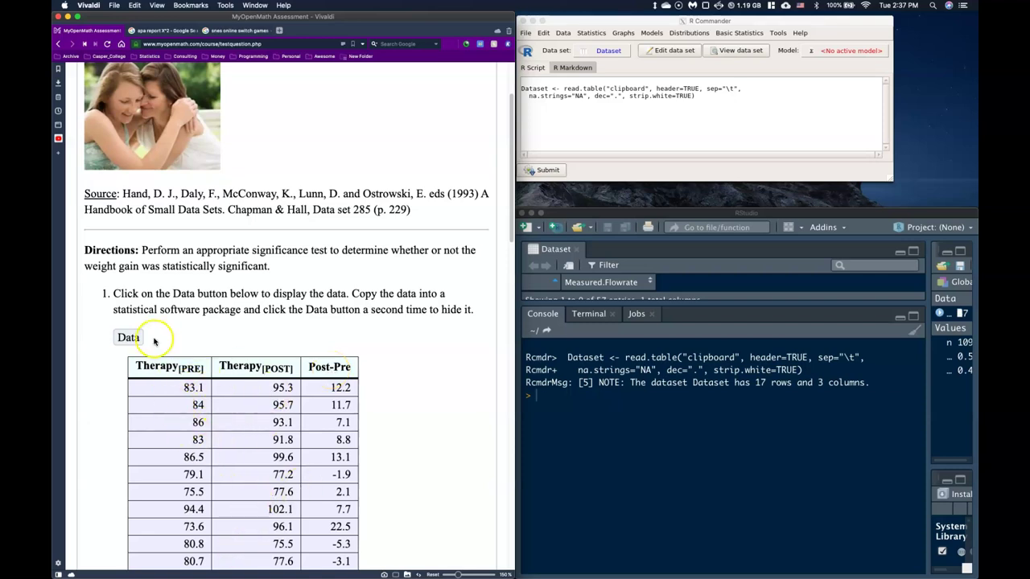
click(126, 338)
click(570, 111)
click(667, 130)
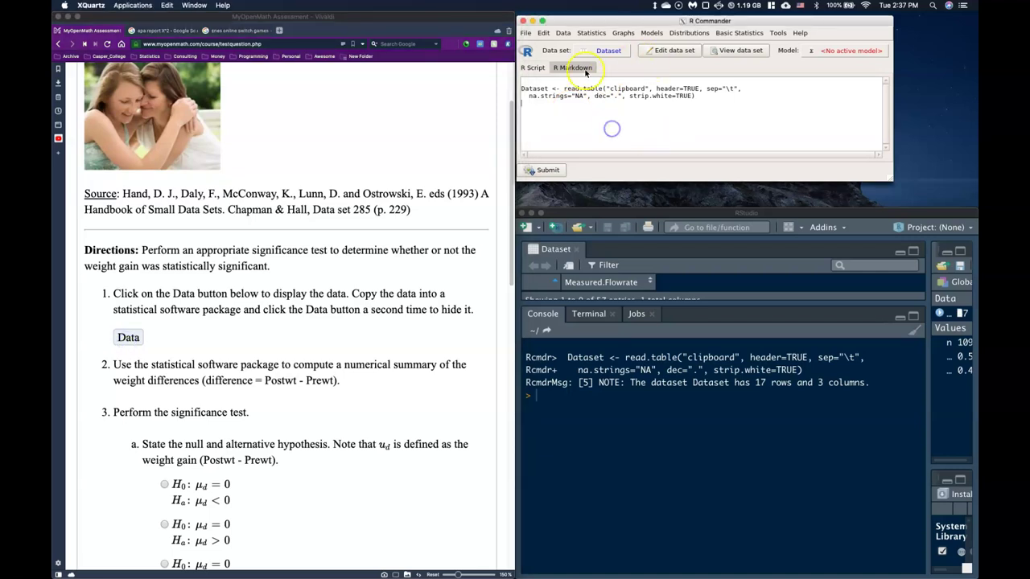
Compute new variable Diff. as Therapy.POST. - Therapy.PRE., giving Dataset a fourth column.
click(564, 33)
click(591, 92)
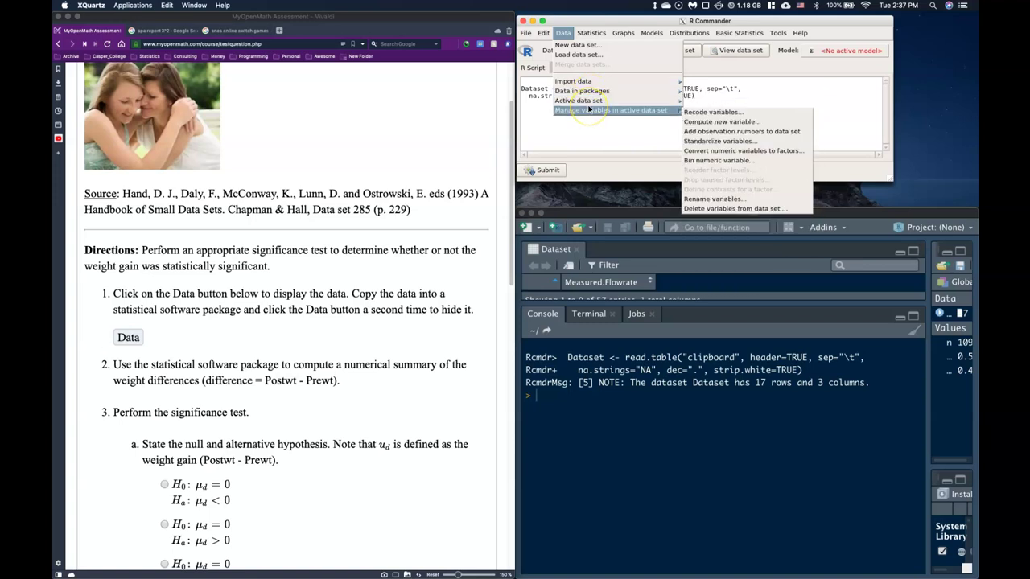
click(588, 110)
click(728, 123)
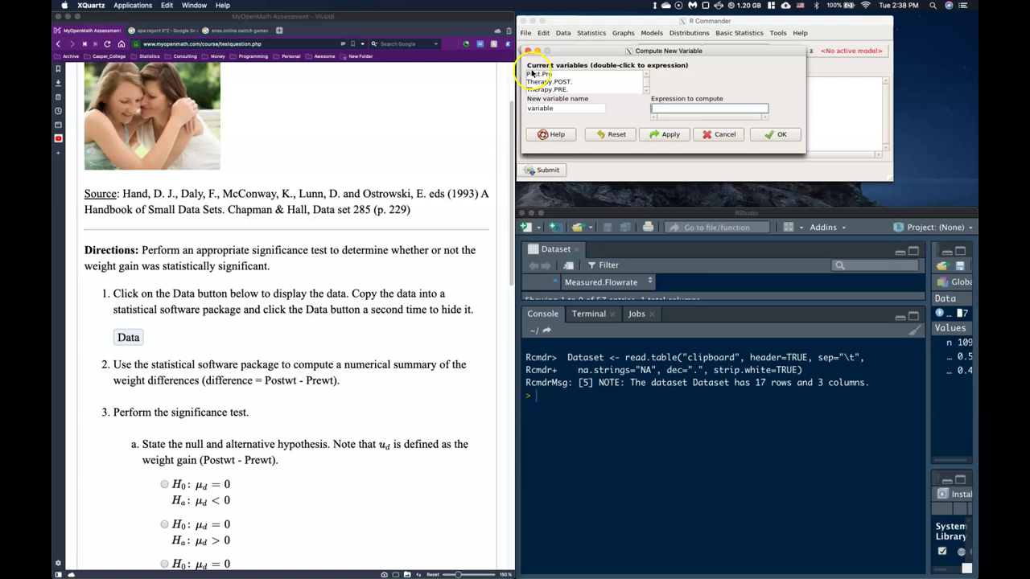
click(561, 82)
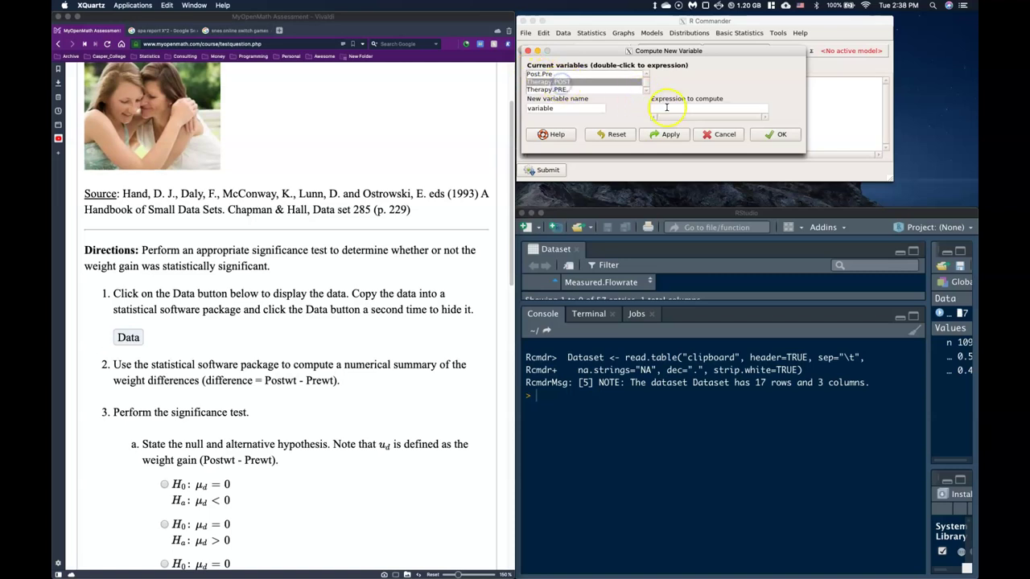
double_click(571, 84)
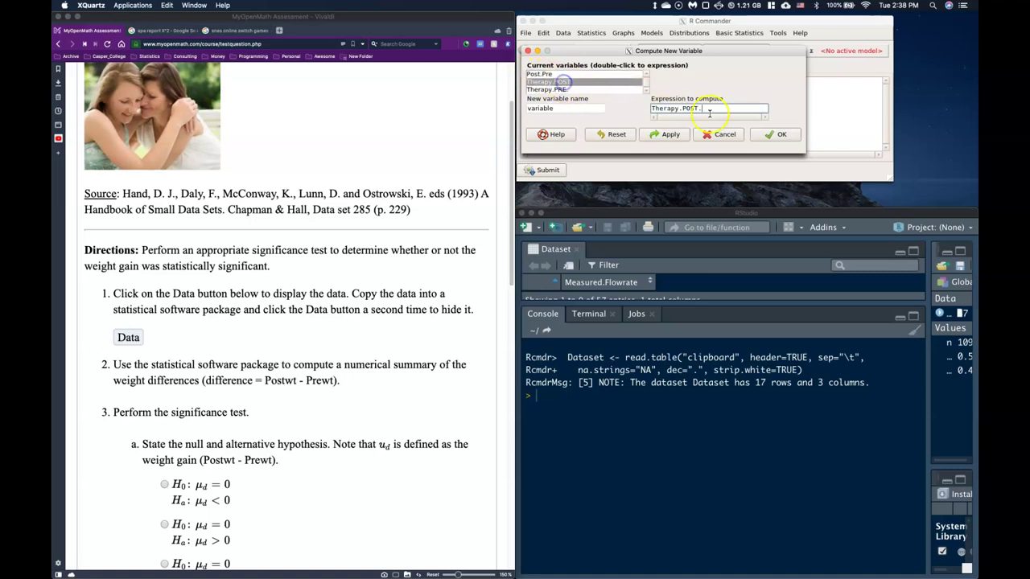
text(-)
double_click(557, 91)
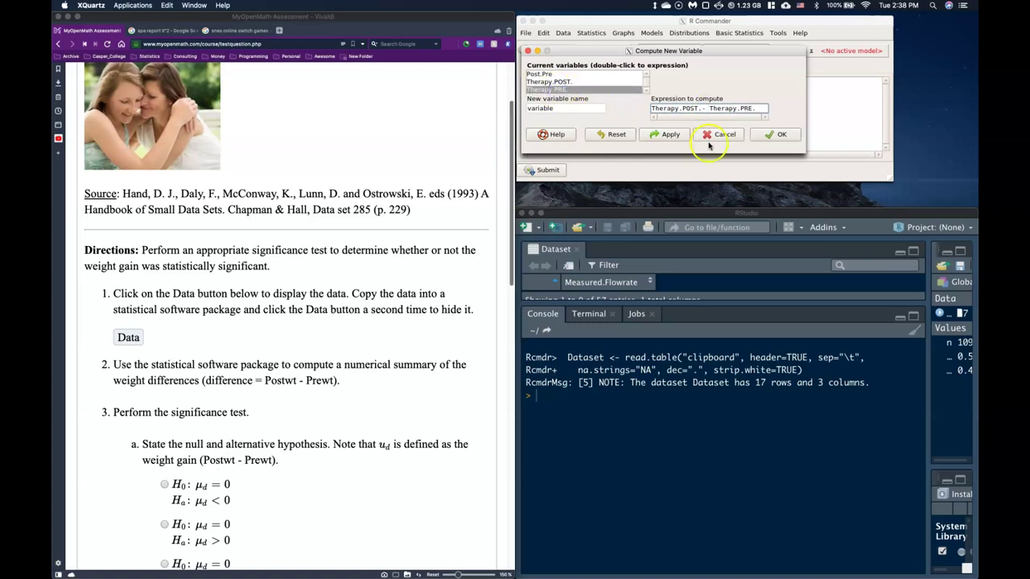
double_click(552, 108)
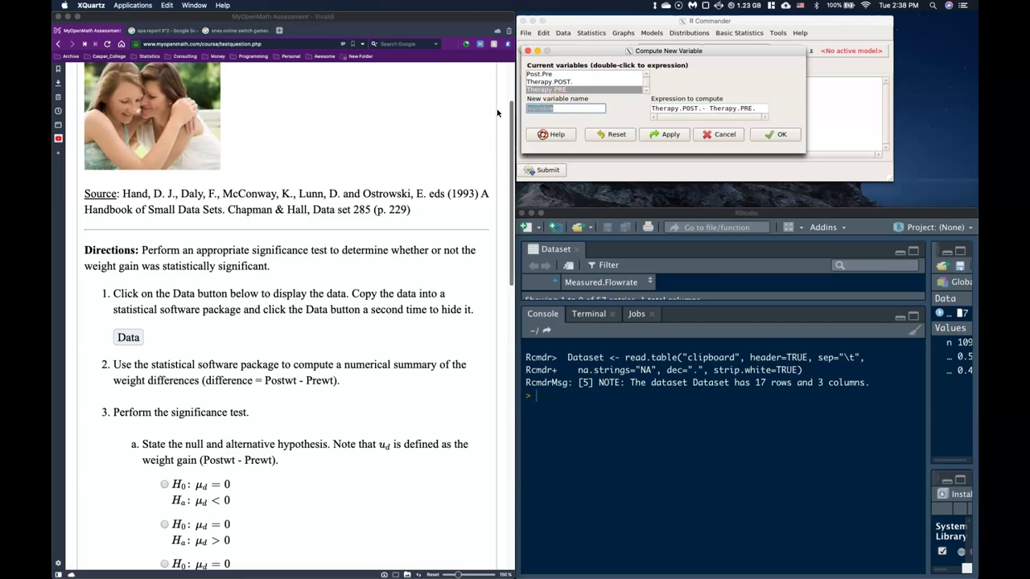
text(Su)
key(BackSpace)
key(BackSpace)
key(BackSpace)
click(771, 136)
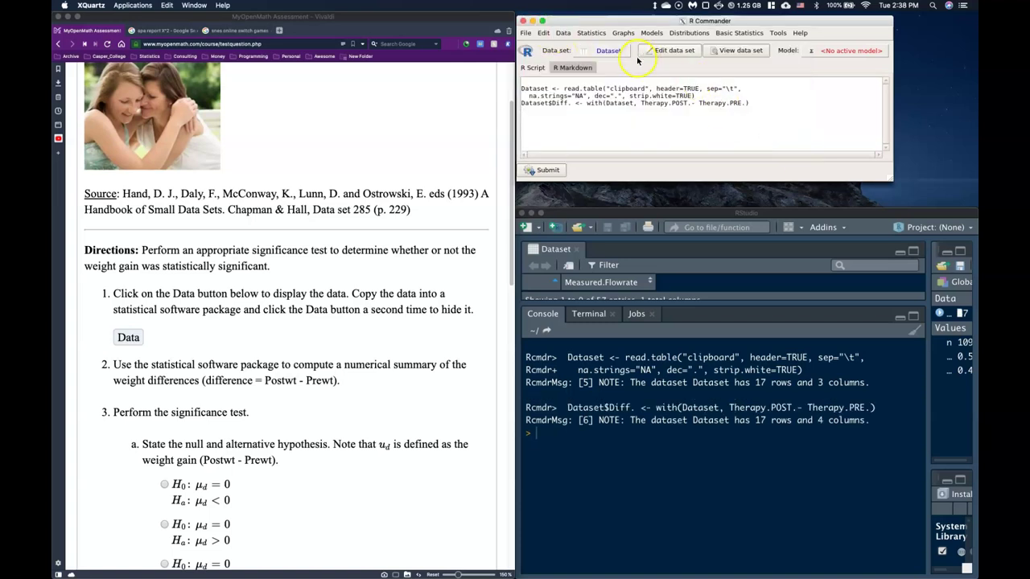
click(636, 59)
click(738, 54)
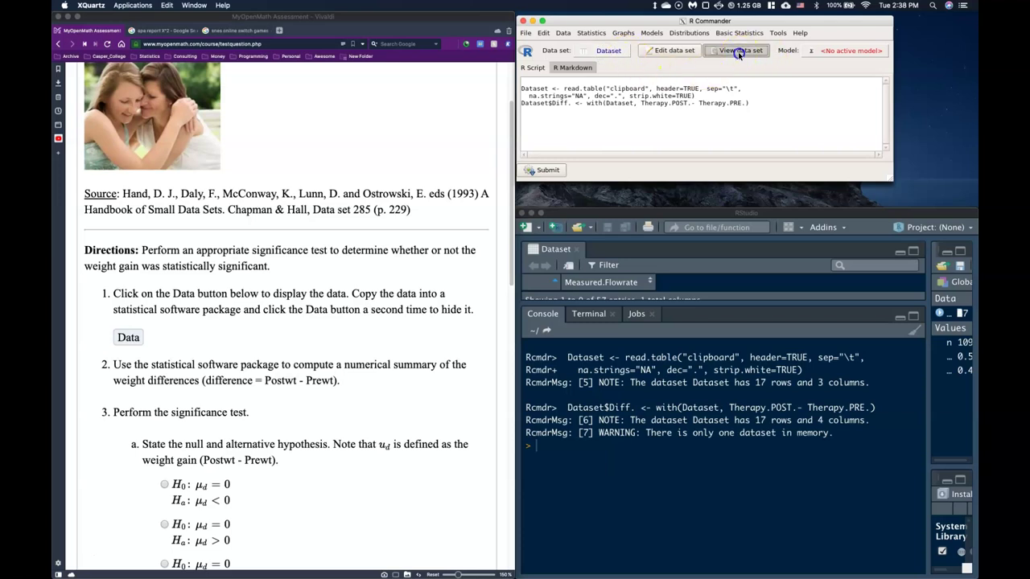
drag(605, 75, 396, 75)
click(487, 107)
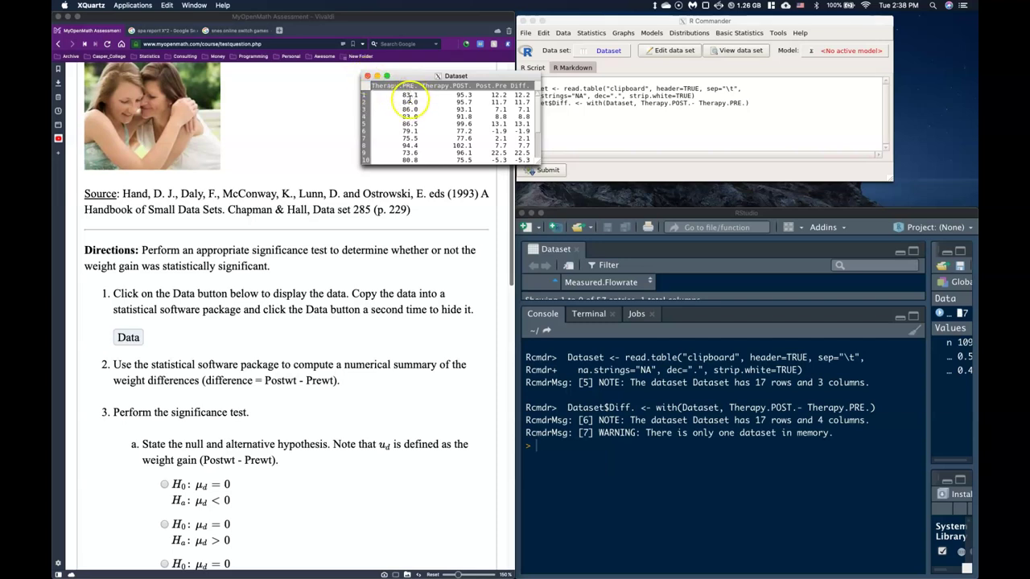
click(442, 90)
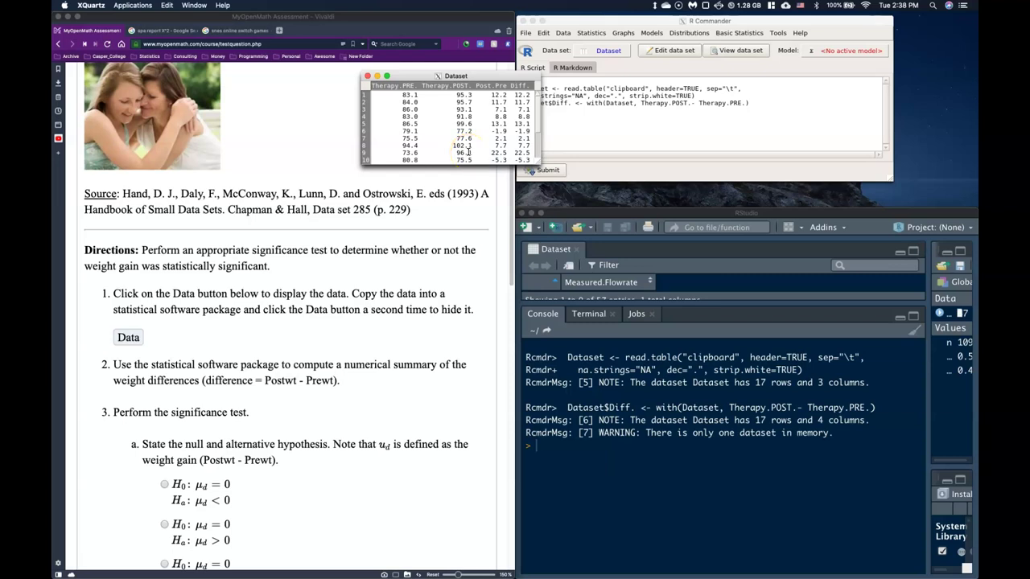
click(368, 75)
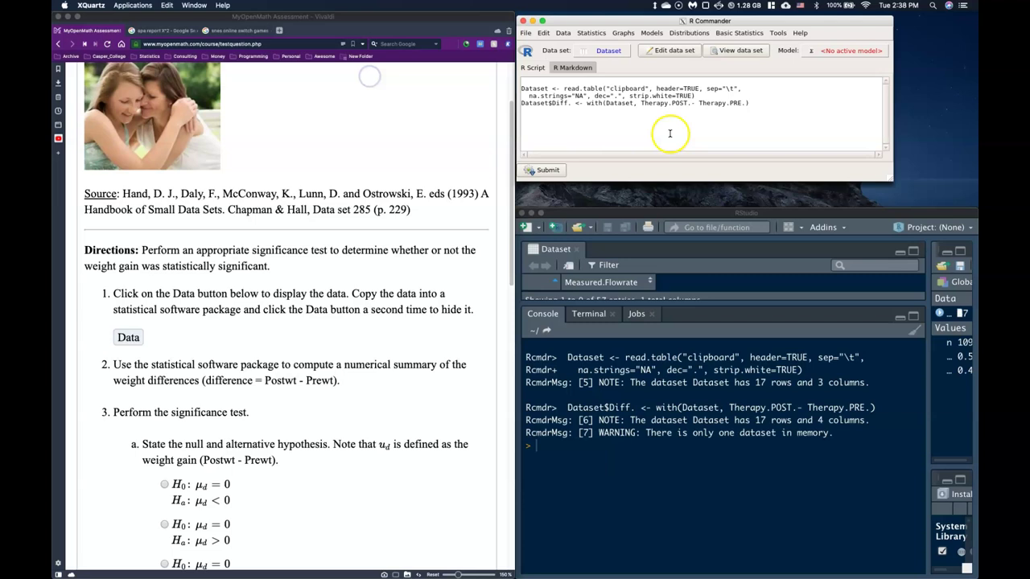
Choose H0: μd = 0 versus Ha: μd > 0 as the part a hypotheses.
scroll(271, 405, down, 1)
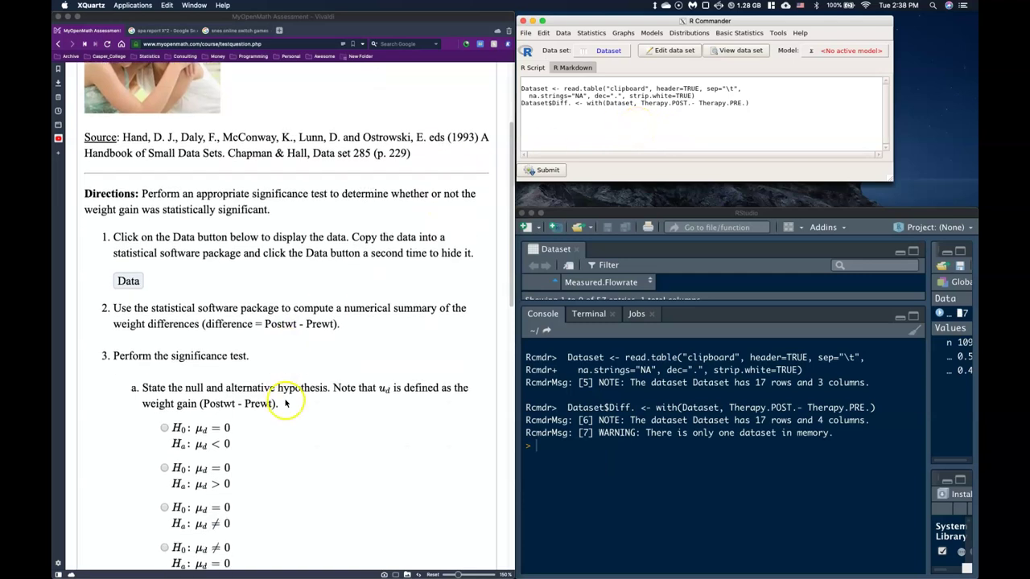
scroll(367, 310, down, 3)
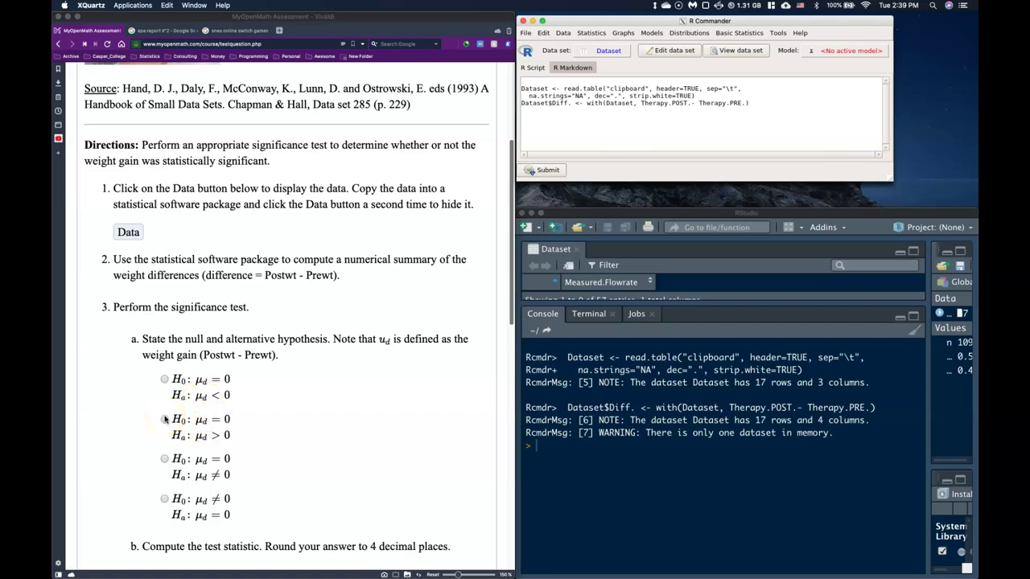
click(165, 419)
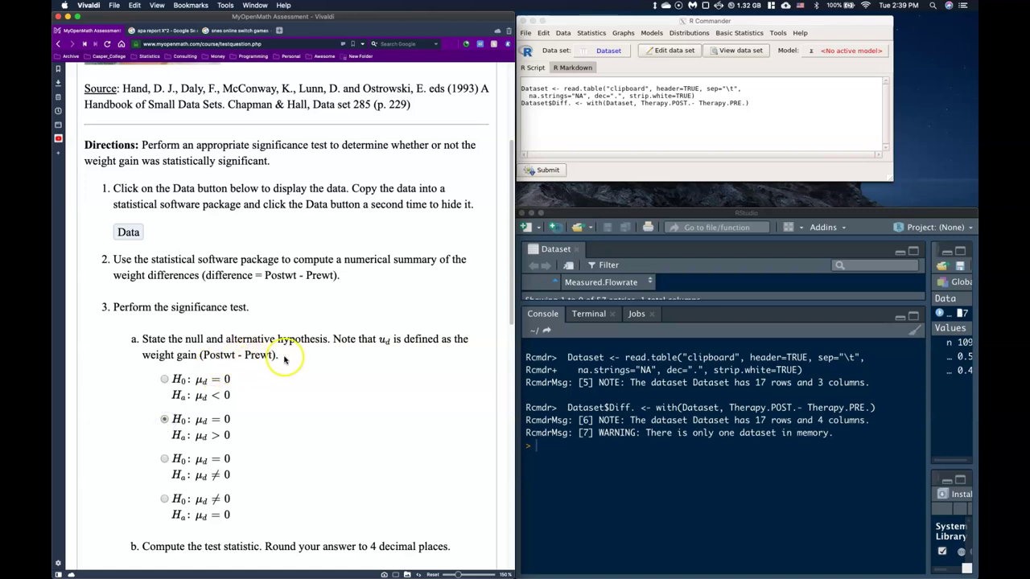
scroll(285, 362, down, 1)
click(692, 123)
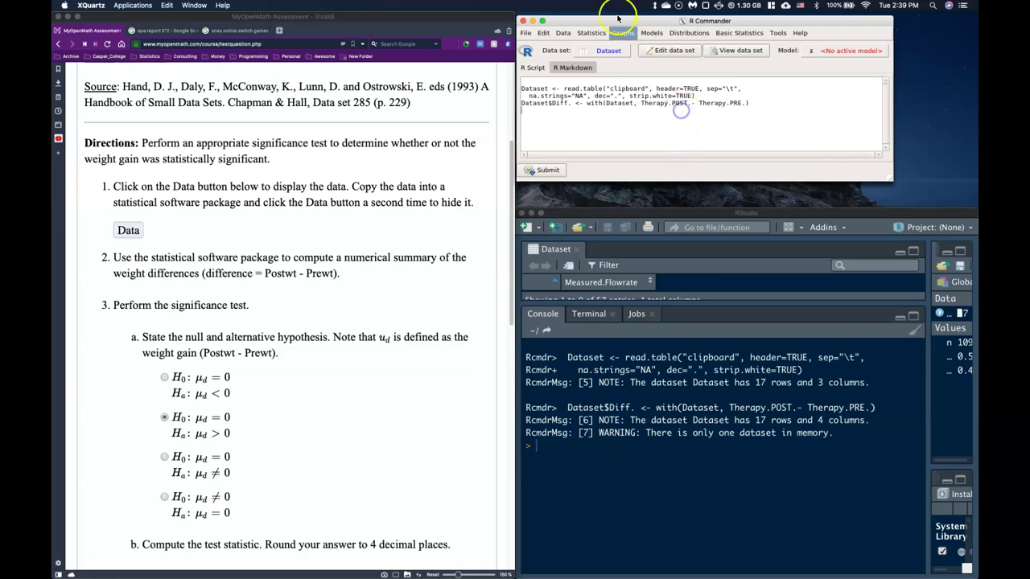
Set up a paired t-test with Therapy.POST. first and Therapy.PRE. second.
click(594, 33)
mouse_move(596, 65)
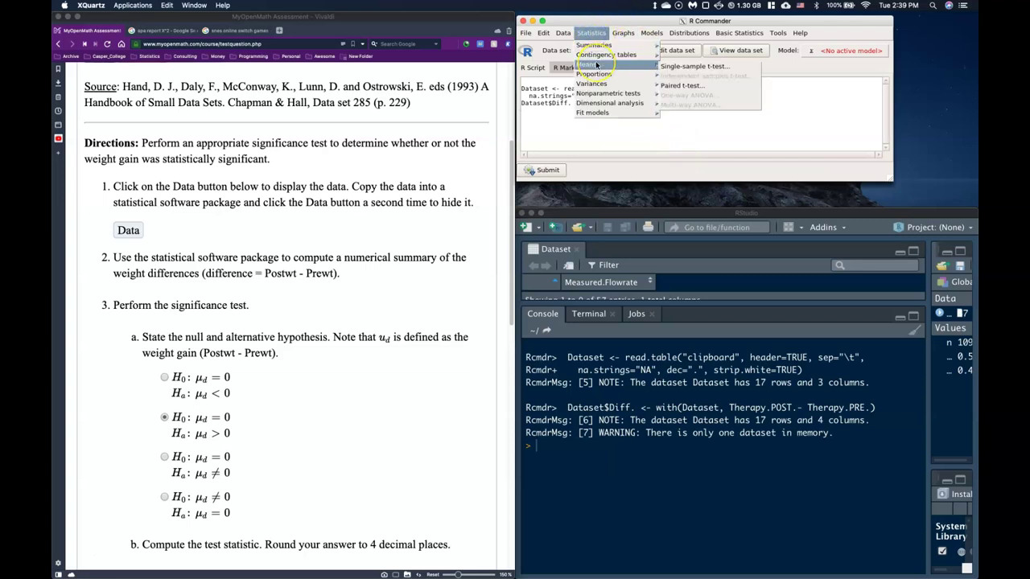
click(692, 67)
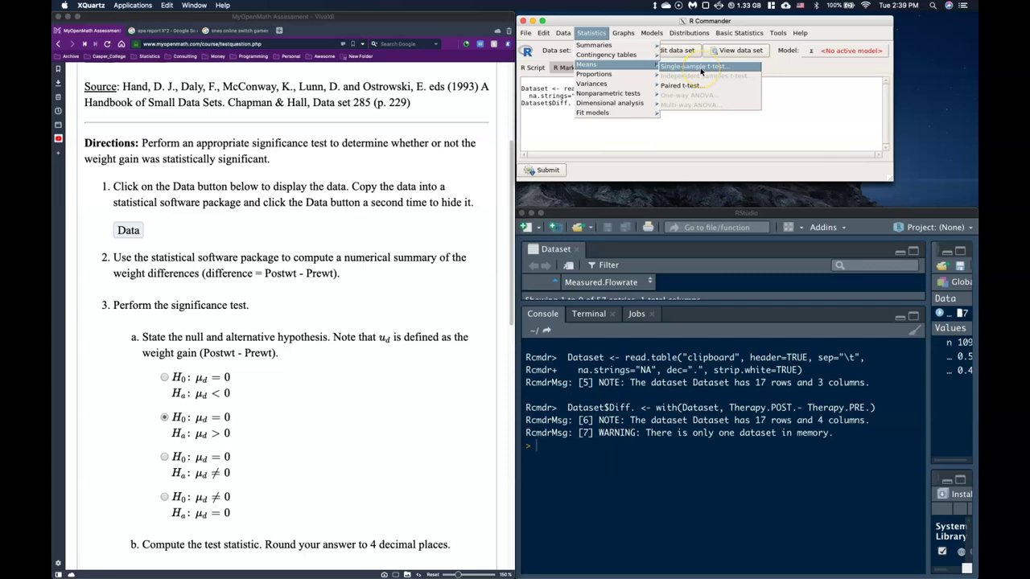
click(696, 86)
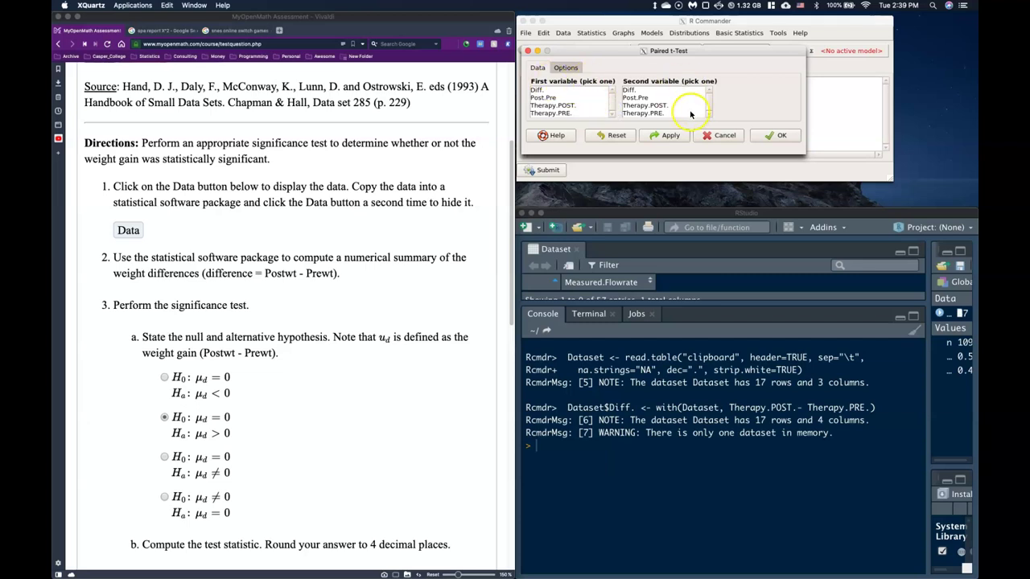
click(565, 106)
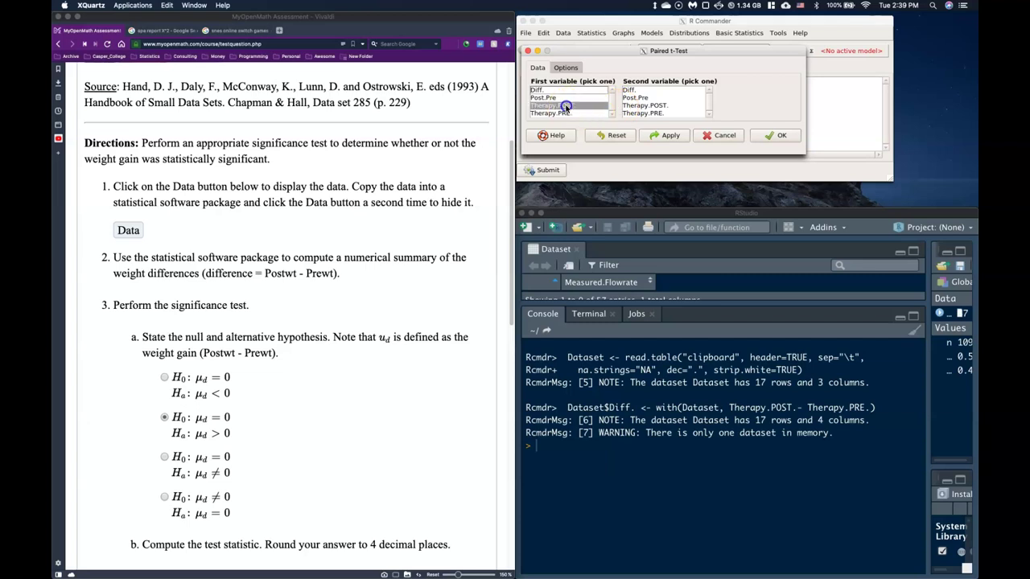
click(658, 114)
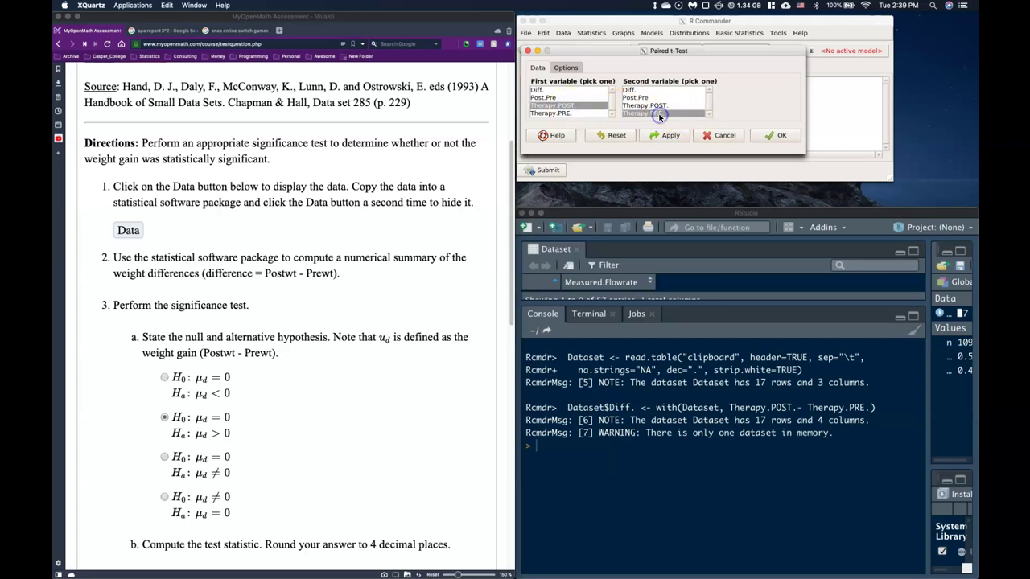
Use alternative Difference > 0 and run it, getting t = 4.597345558, p = 0.000148692226.
click(566, 67)
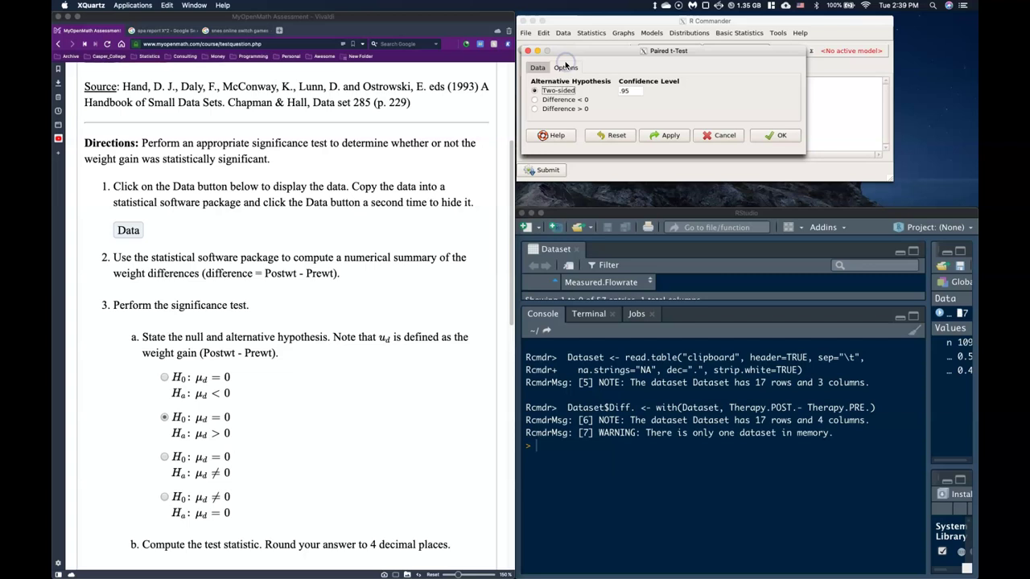
click(536, 109)
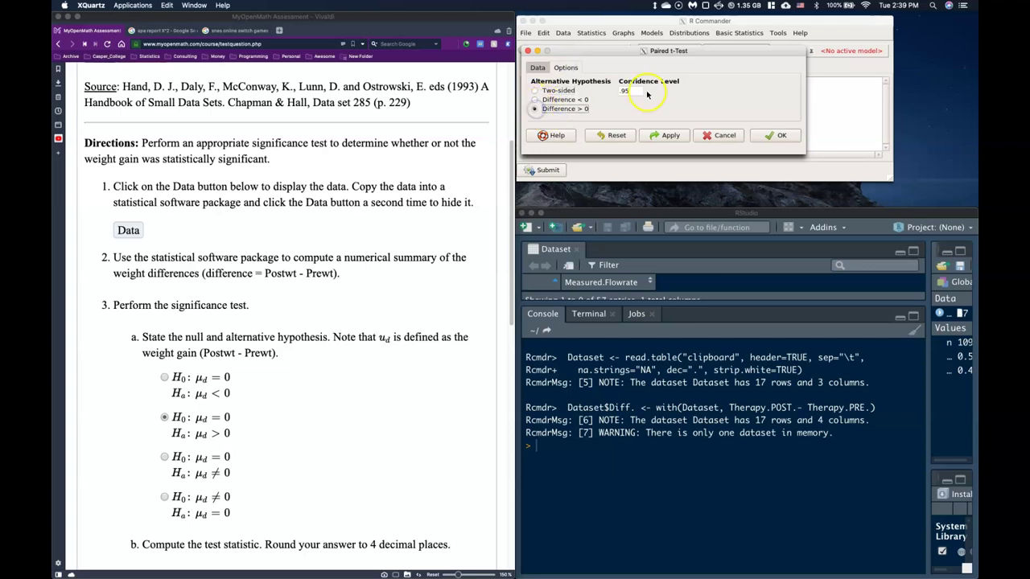
scroll(332, 281, down, 5)
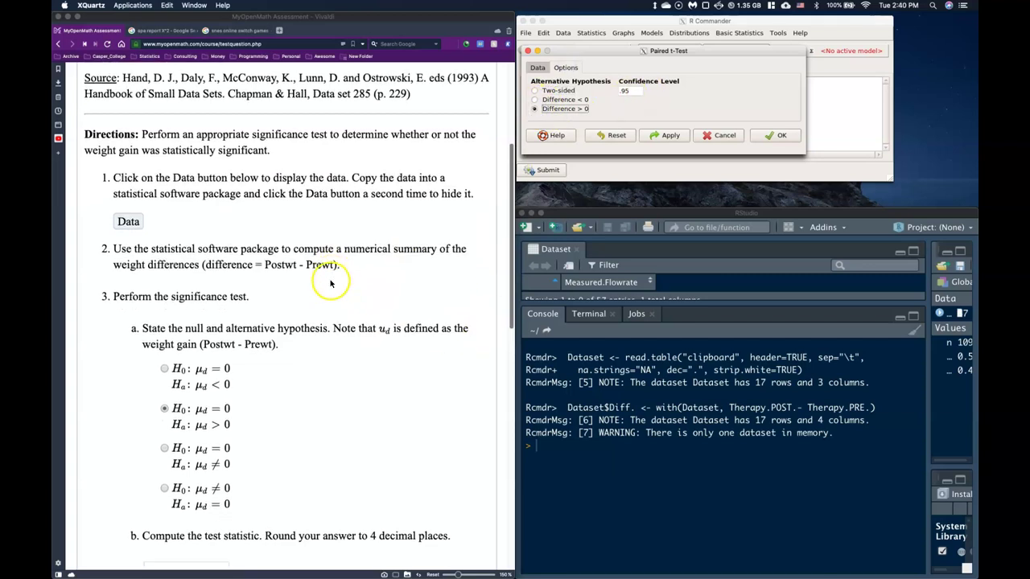
scroll(329, 284, down, 3)
scroll(329, 284, up, 10)
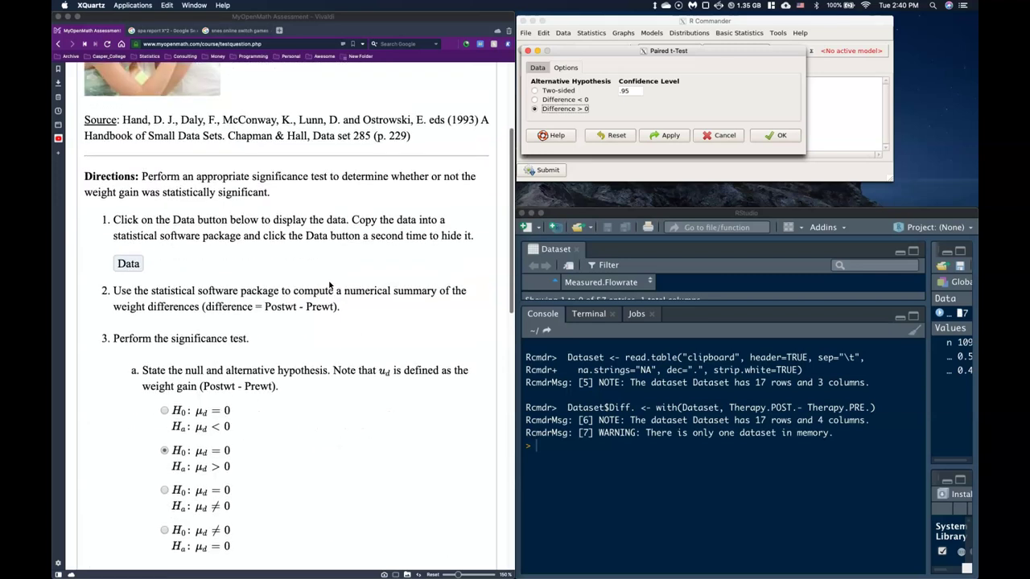
scroll(329, 284, down, 5)
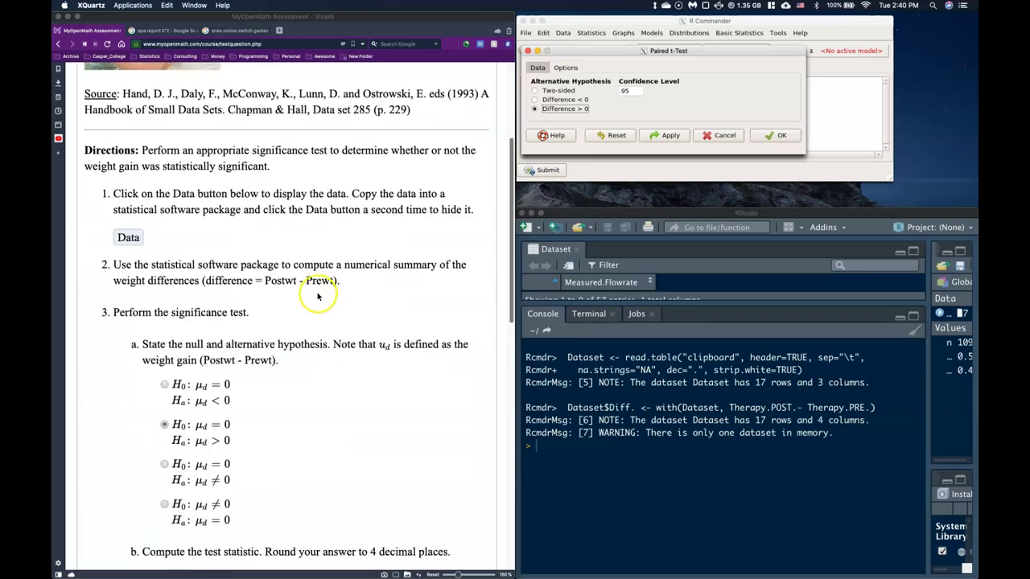
scroll(333, 421, down, 2)
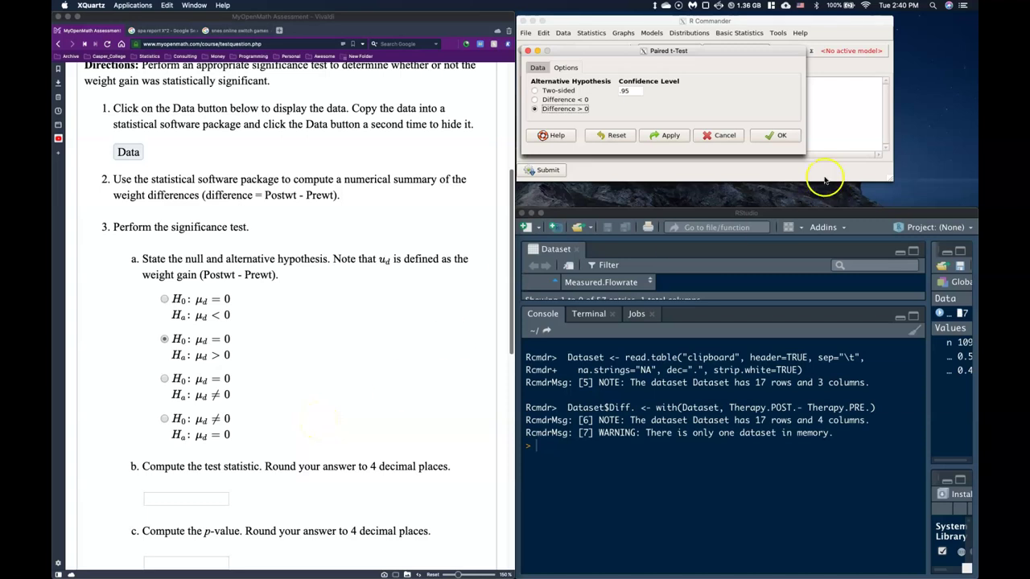
click(779, 135)
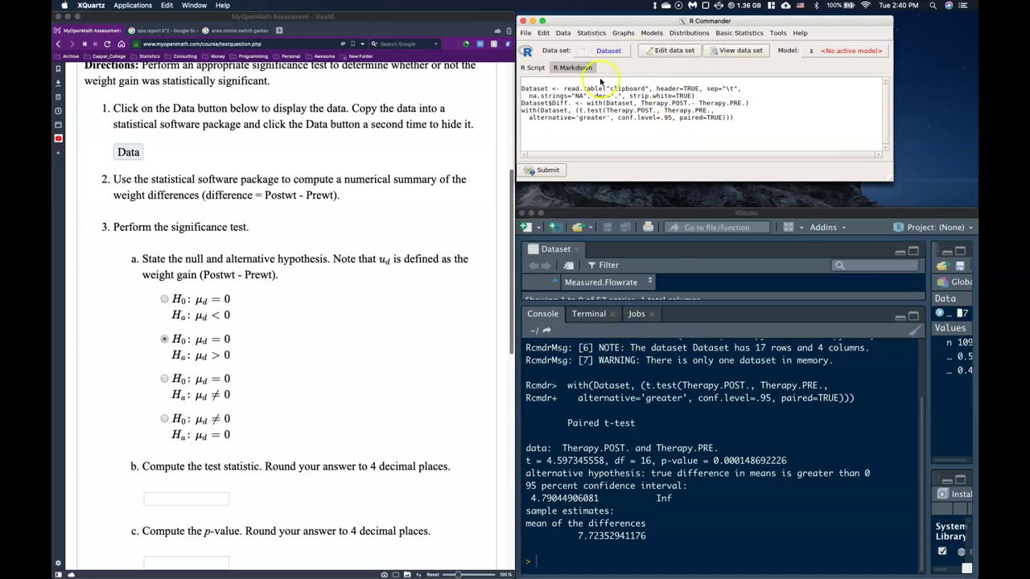
Run a single-sample t-test on Diff. with alternative mean > 0, matching t = 4.597345558.
click(590, 33)
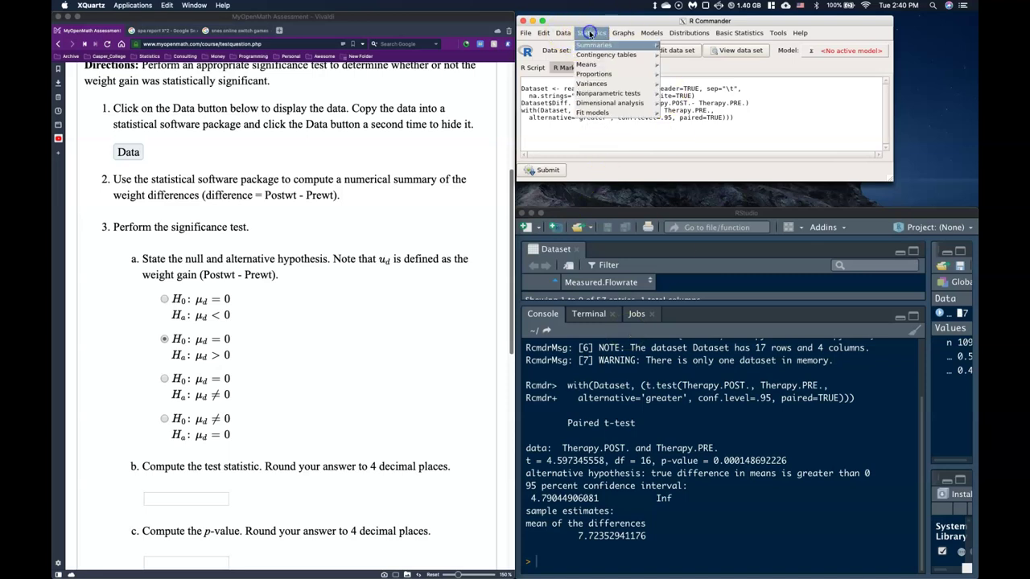
mouse_move(595, 64)
click(676, 66)
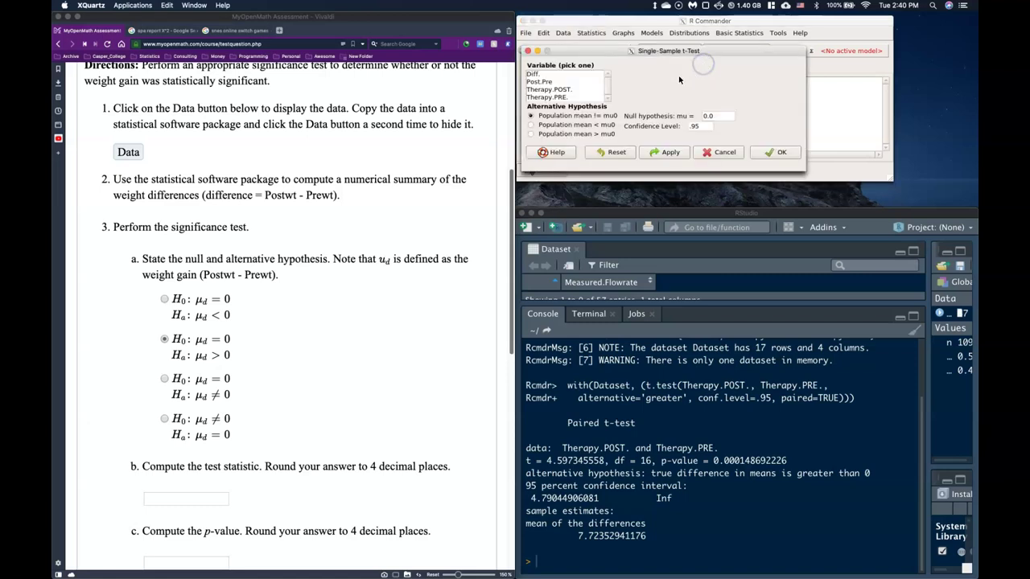
click(531, 75)
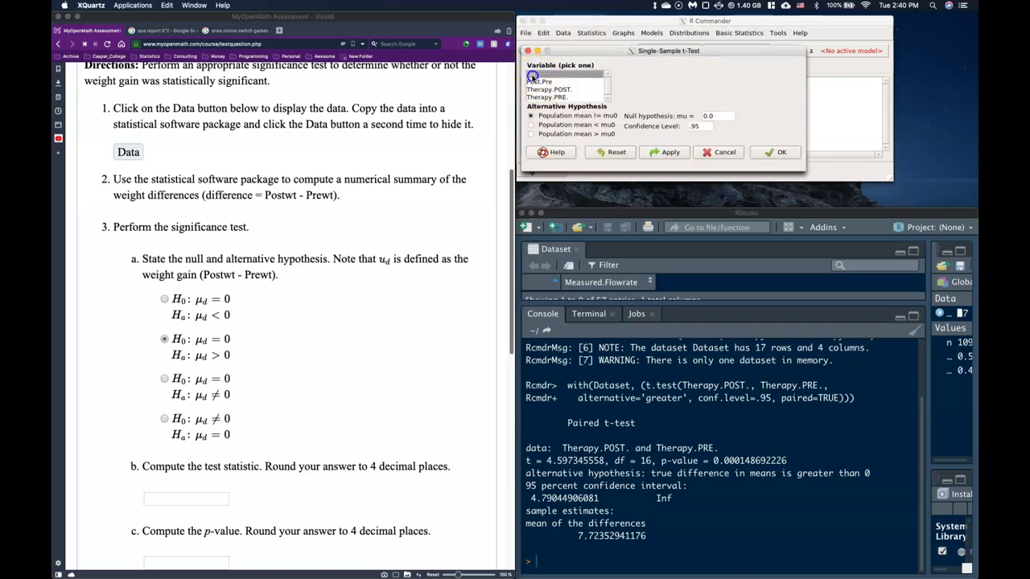
click(531, 134)
click(704, 126)
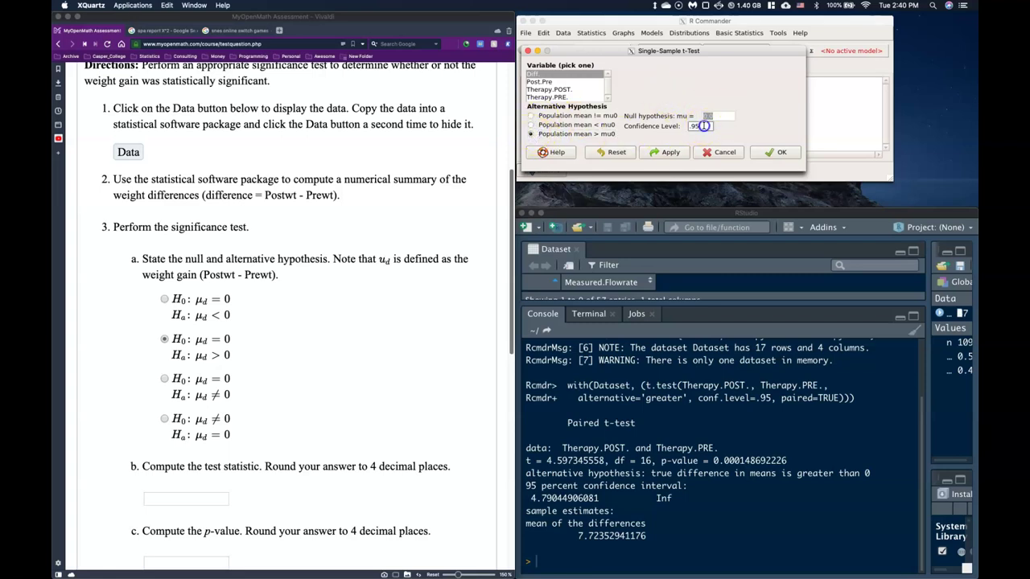
click(770, 152)
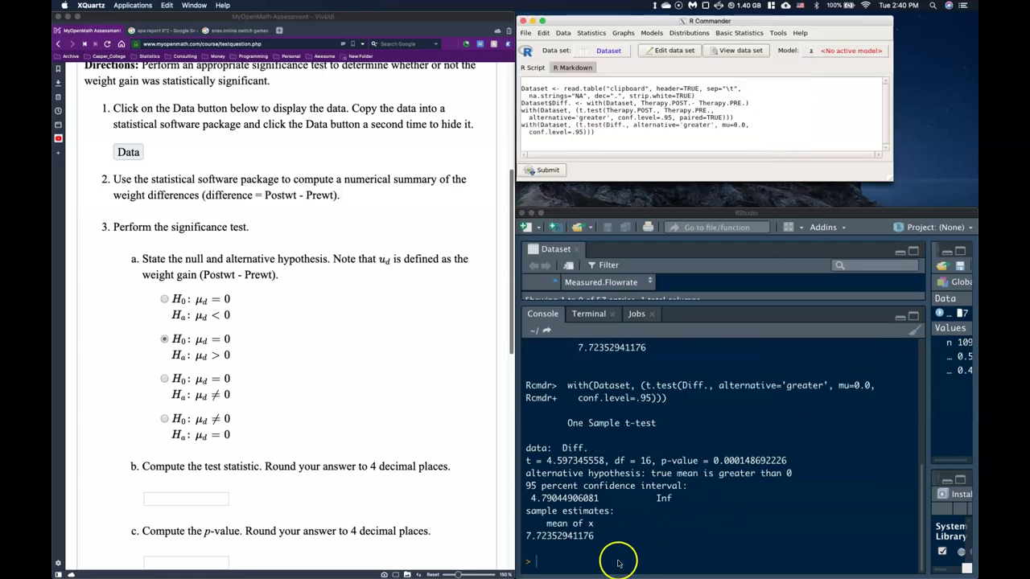
click(708, 213)
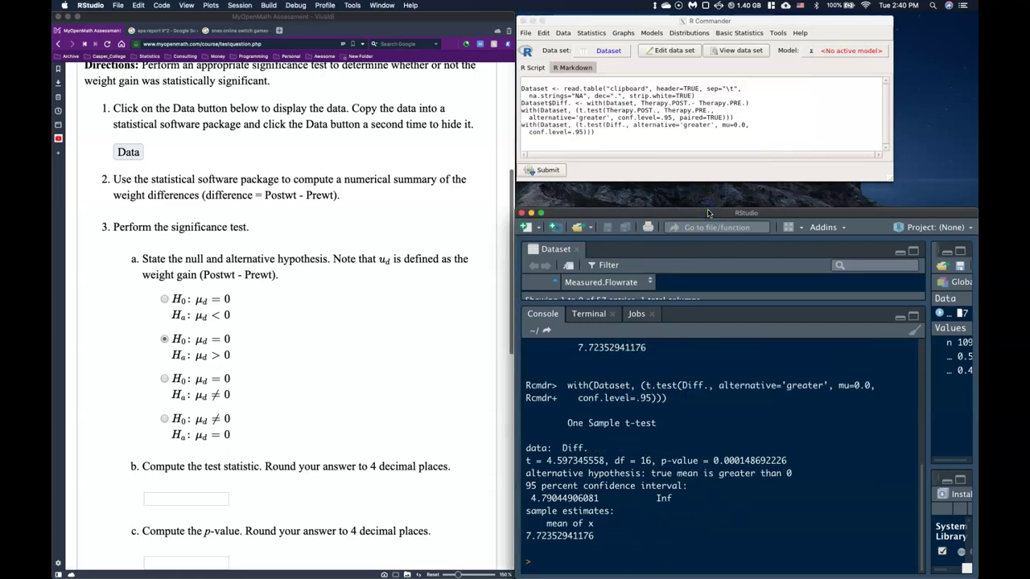
Maximize RStudio and scroll the console to view both t-test outputs together.
double_click(707, 213)
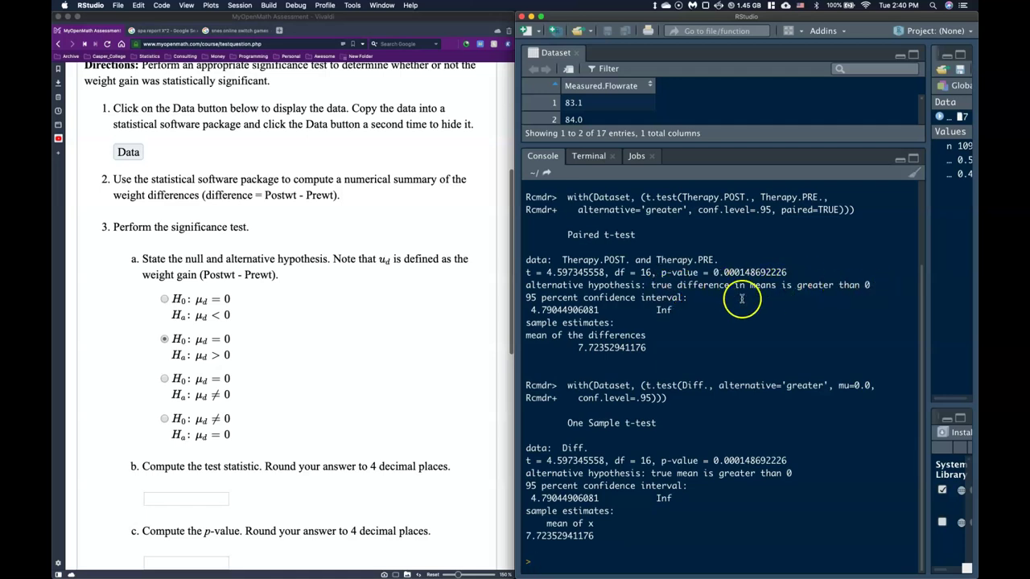
scroll(341, 388, down, 1)
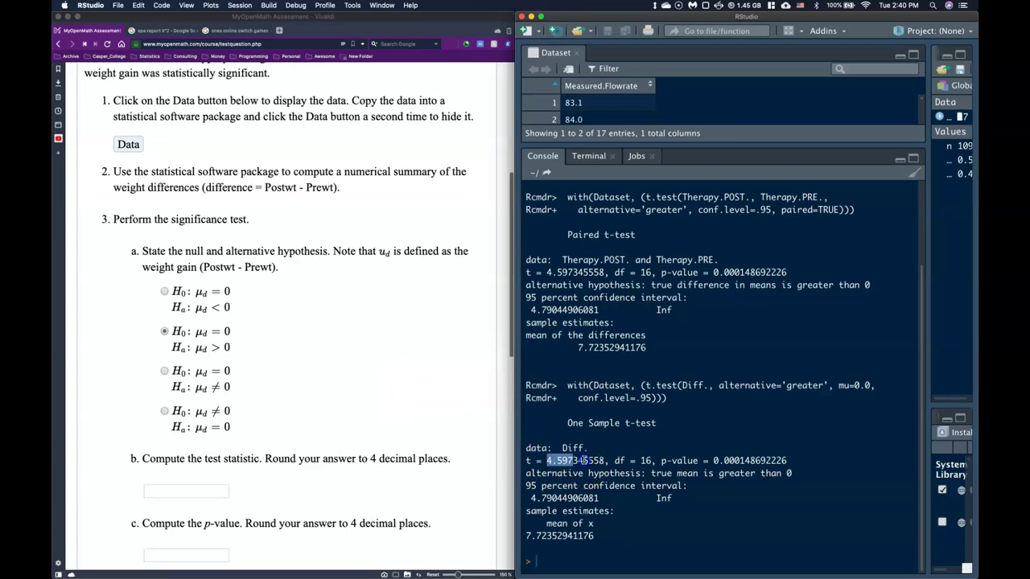
click(608, 452)
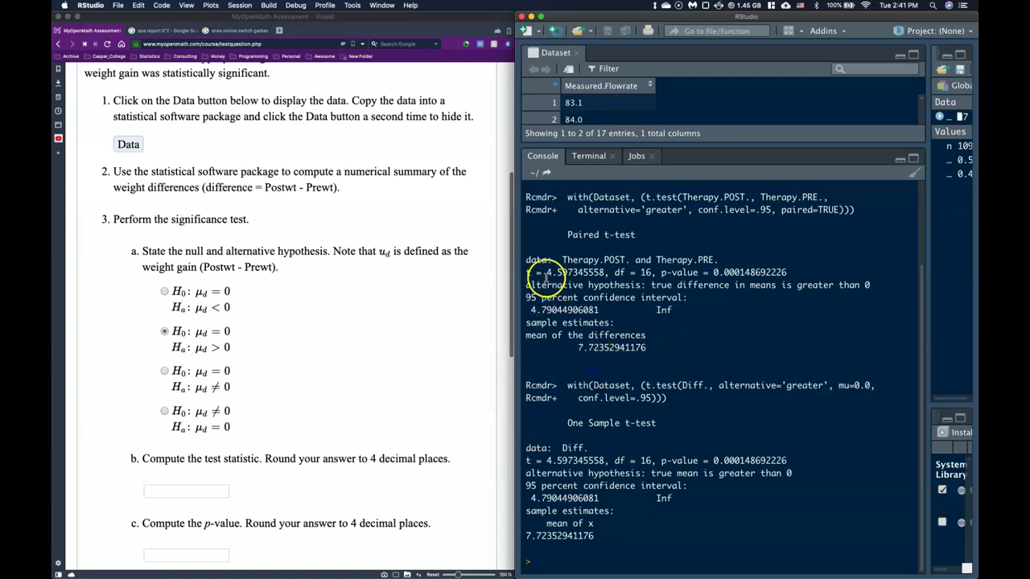
Enter the paired test's t statistic 4.597345558 in the part b answer box.
drag(547, 272, 600, 273)
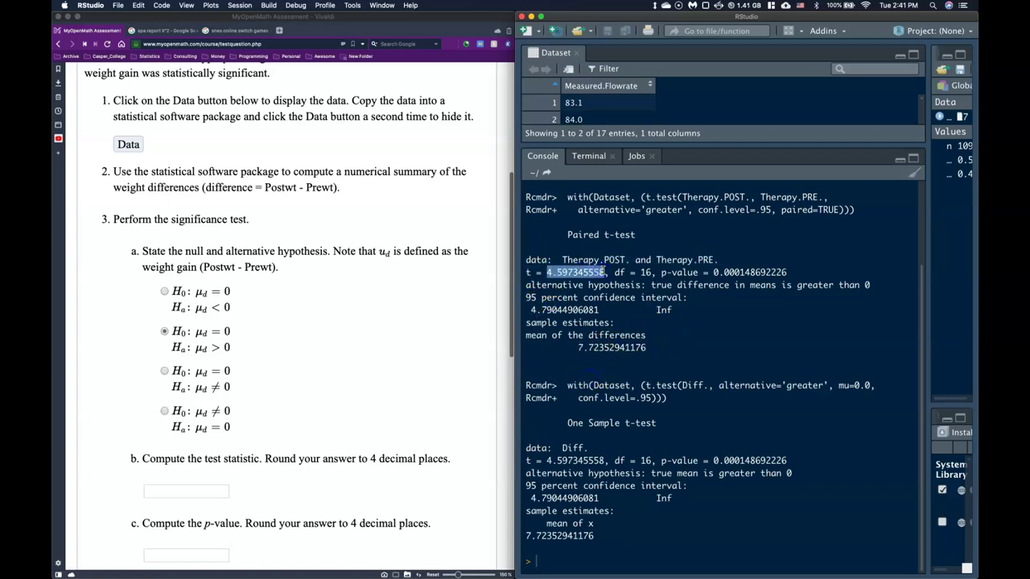
click(184, 491)
text(4.597345558)
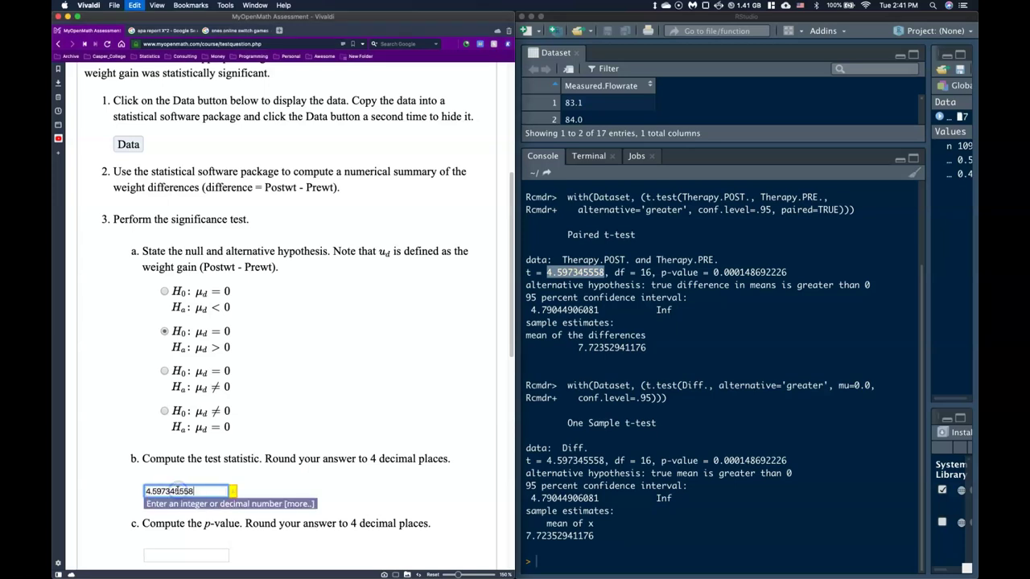
scroll(317, 358, down, 5)
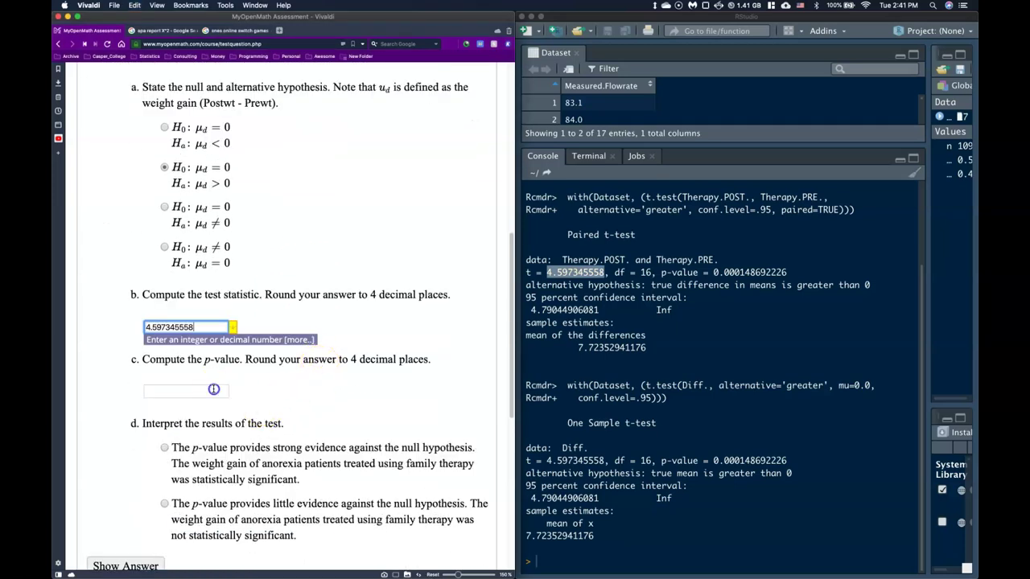
Enter p-value 0.000148692226 in part c and pick the strong-evidence interpretation in part d.
click(213, 388)
click(713, 271)
drag(712, 272, 771, 269)
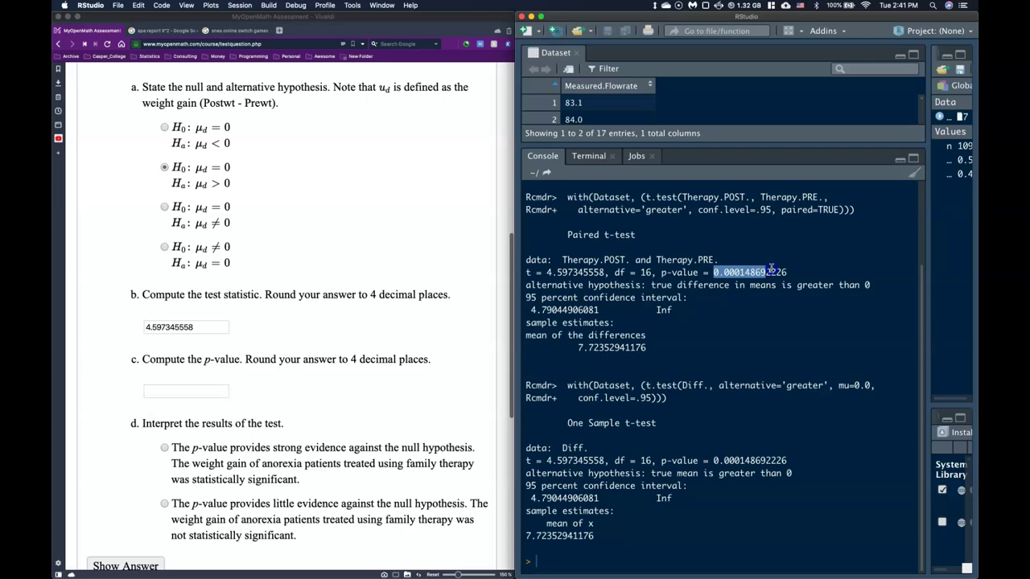
key(super+c)
click(216, 391)
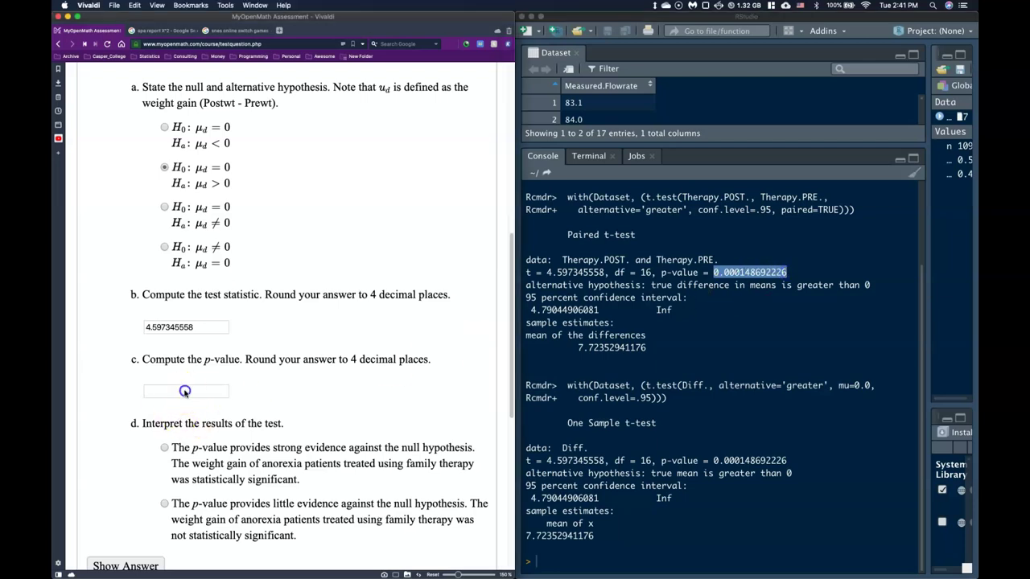
key(super+v)
scroll(338, 388, down, 3)
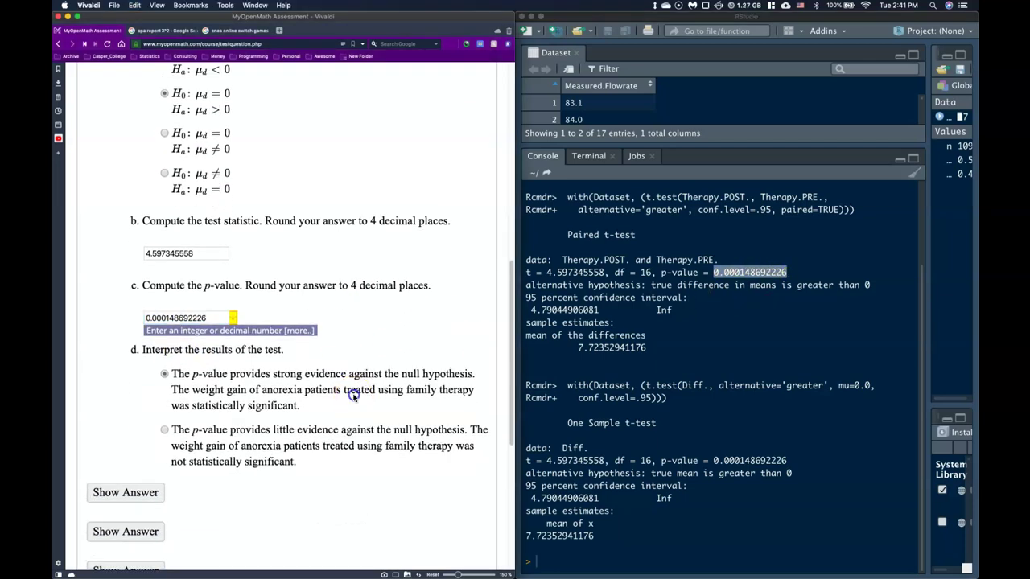
click(221, 406)
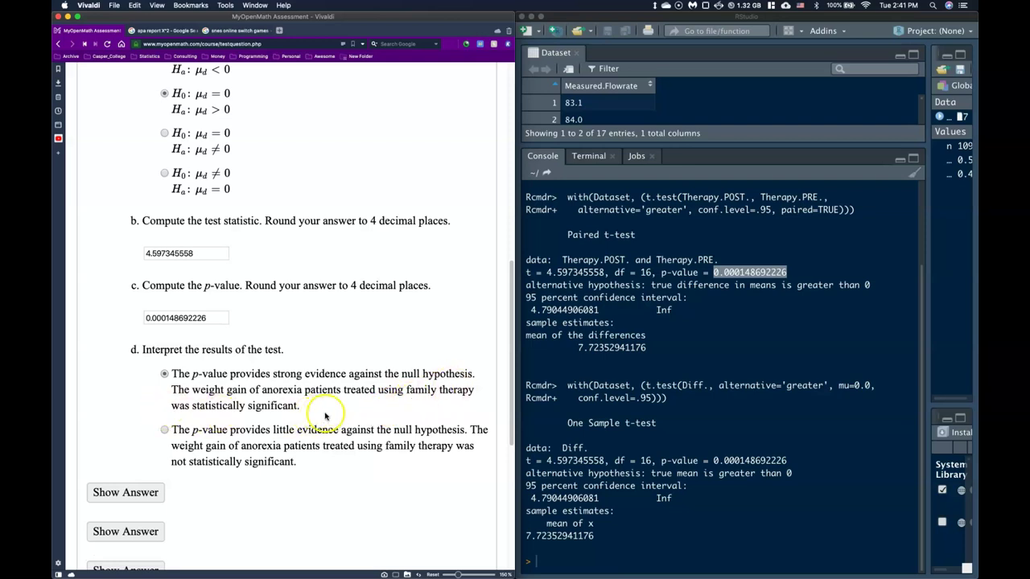
scroll(318, 405, down, 3)
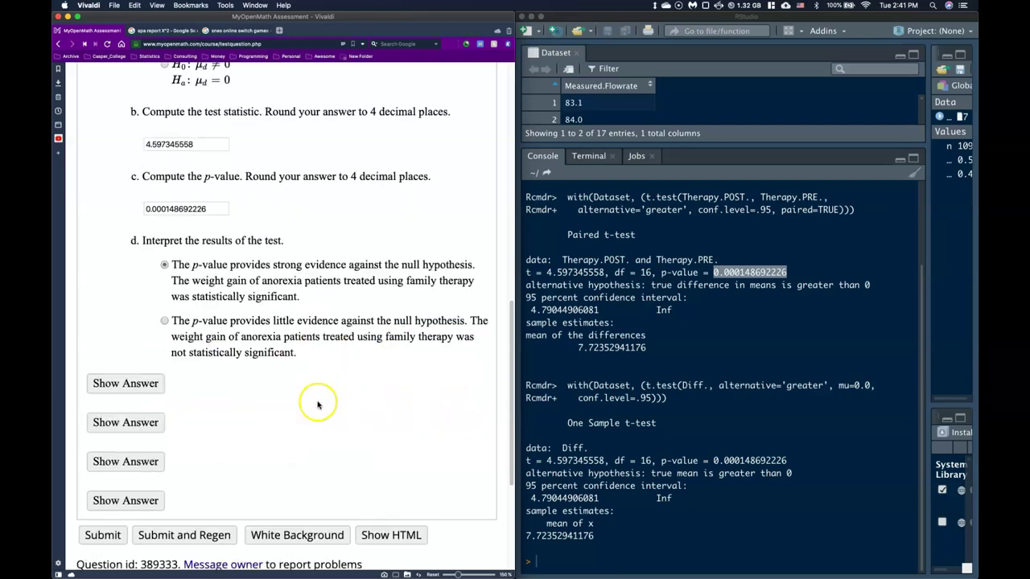
scroll(317, 405, up, 1)
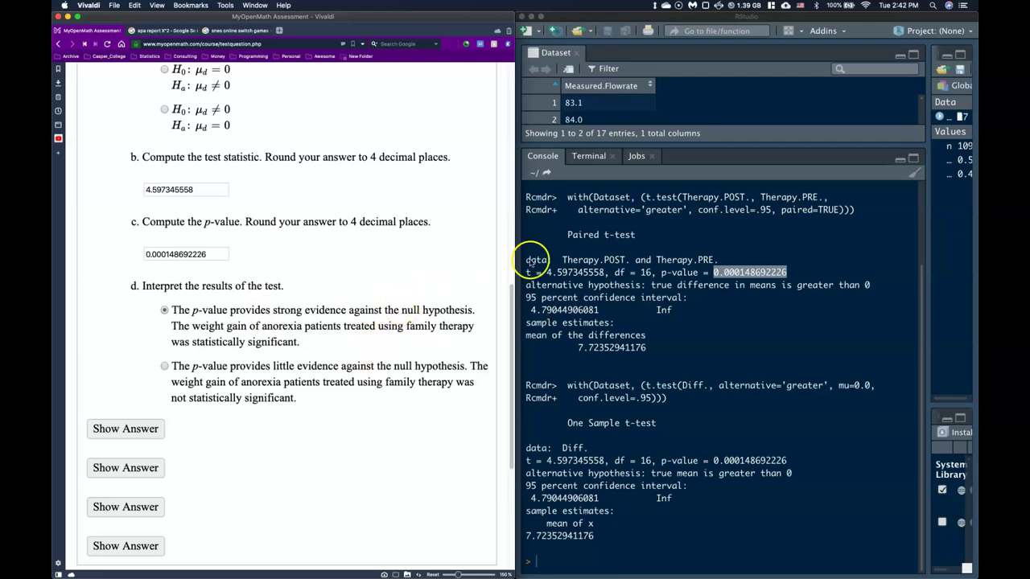
Type (t(16)=4.79,pvalue<0.001,alpha=0.05) at the RStudio console prompt without running it.
click(557, 564)
text(()
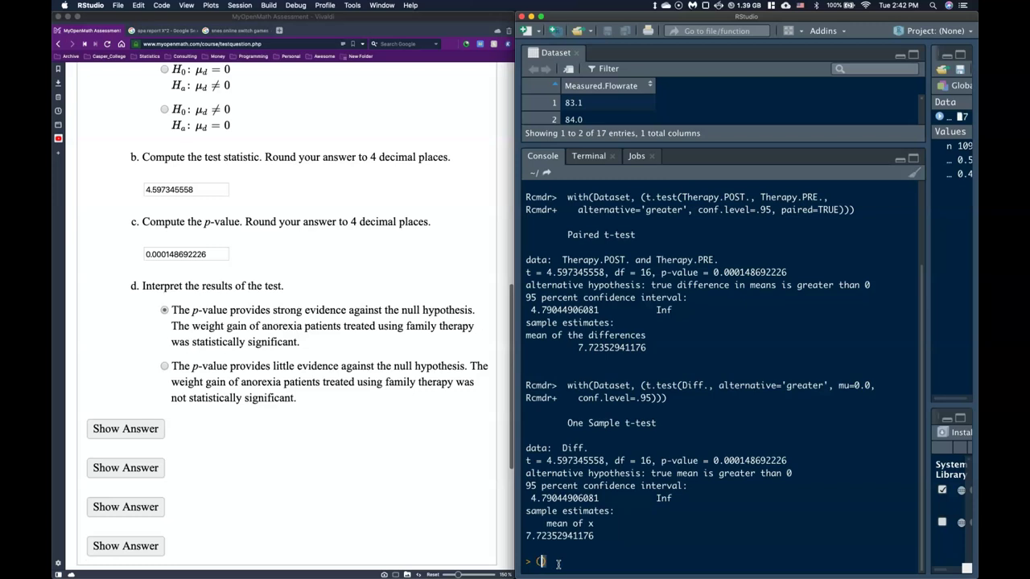
text(t(16)=4.79,pvale)
text(e=0.0001)
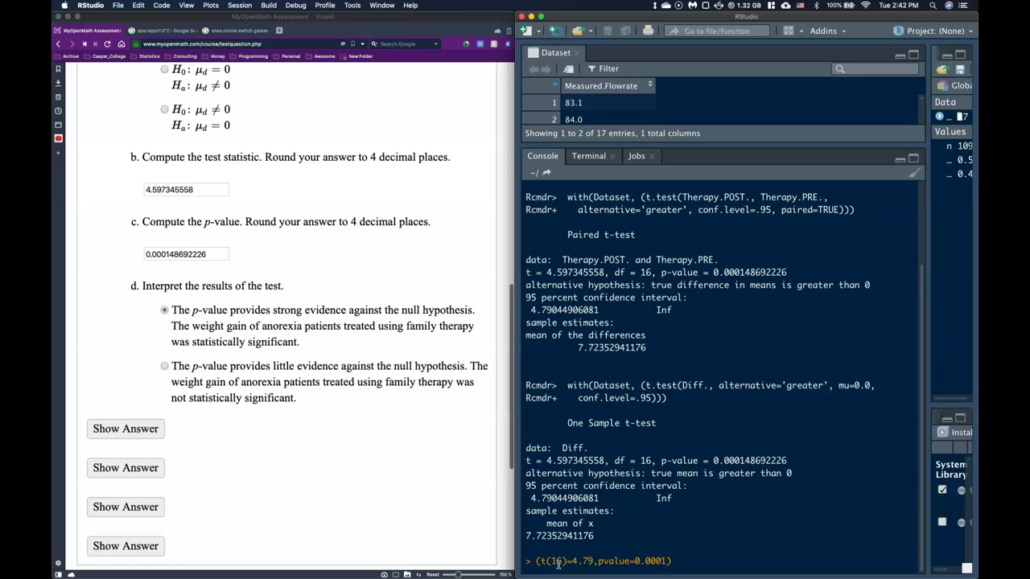
key(BackSpace)
key(BackSpace)
key(BackSpace)
key(BackSpace)
key(BackSpace)
key(BackSpace)
key(BackSpace)
text(<0.001,alpha=0.05)
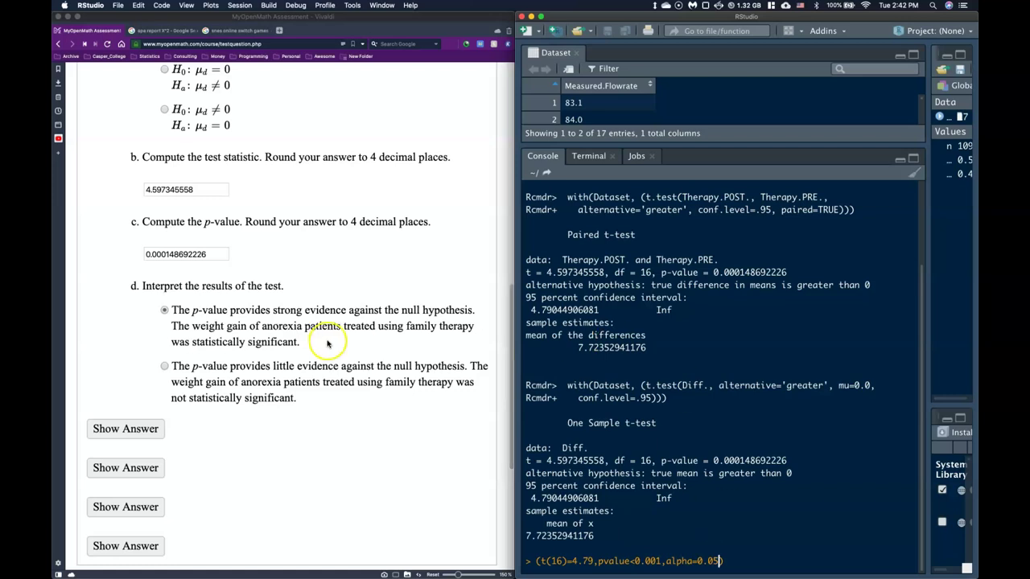
Submit the MyOpenMath answers and confirm parts a–d all show green checkmarks.
scroll(313, 340, down, 5)
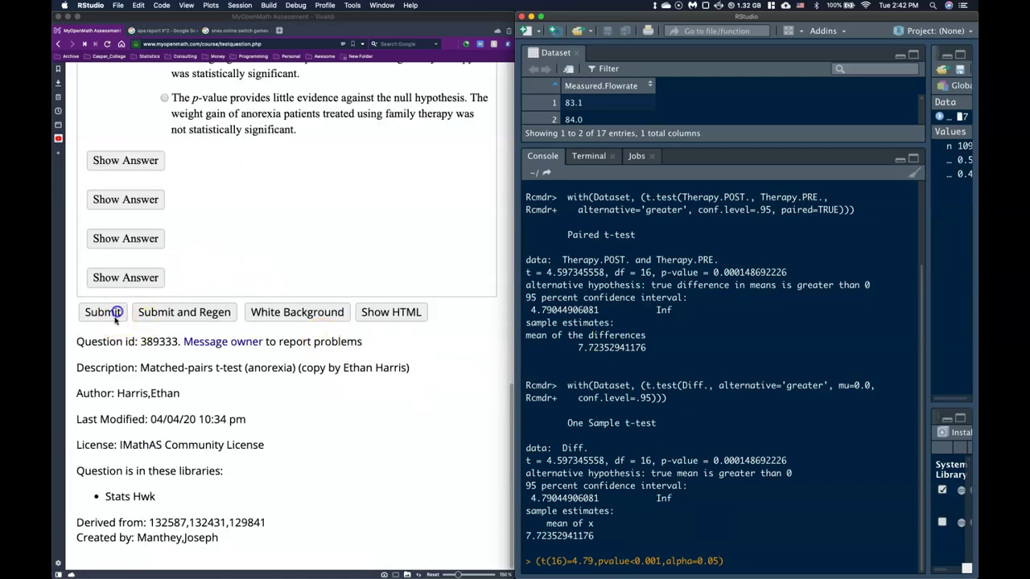
click(111, 313)
scroll(272, 344, down, 15)
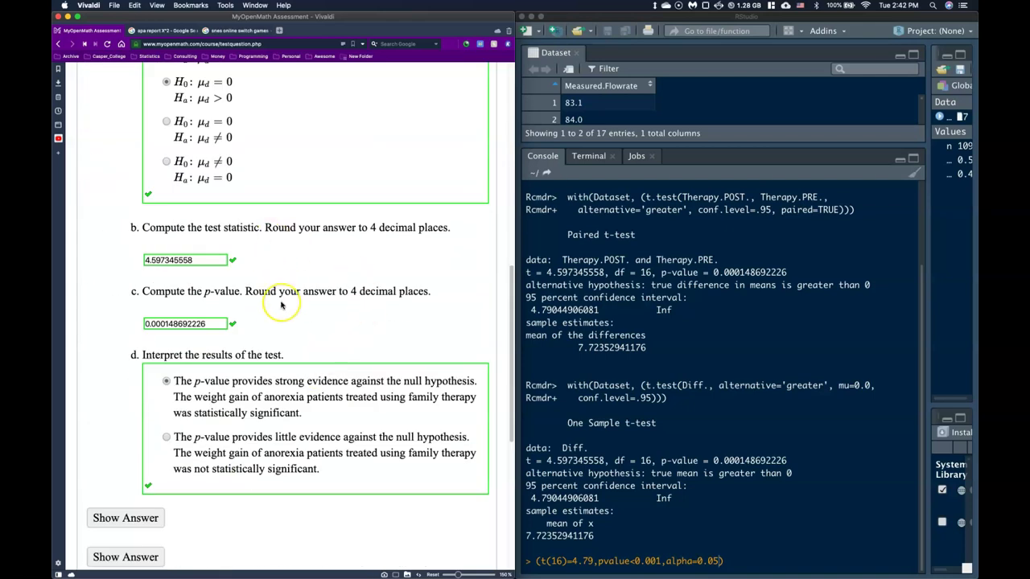
scroll(280, 304, down, 2)
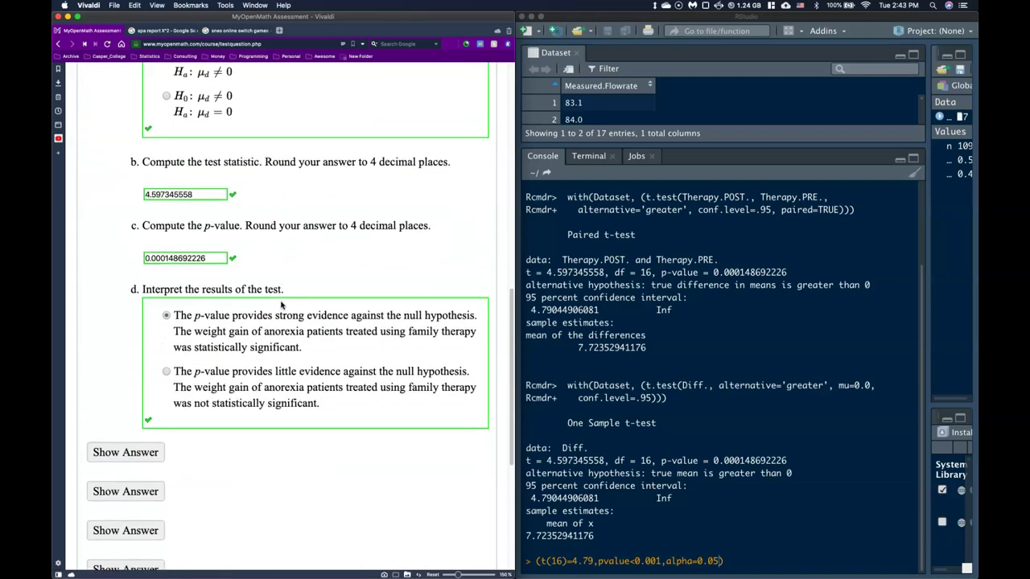
scroll(281, 304, up, 12)
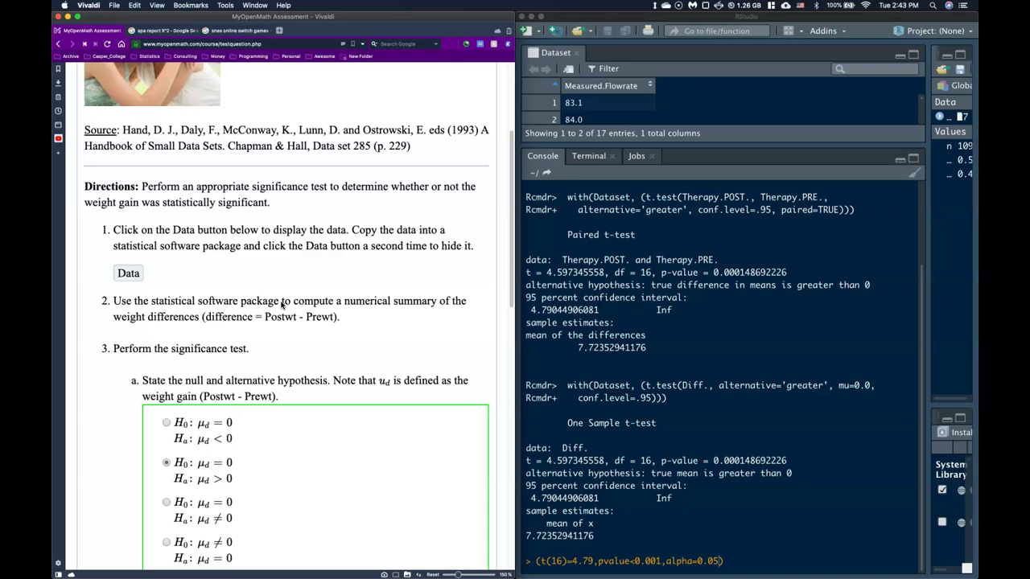
scroll(254, 233, down, 8)
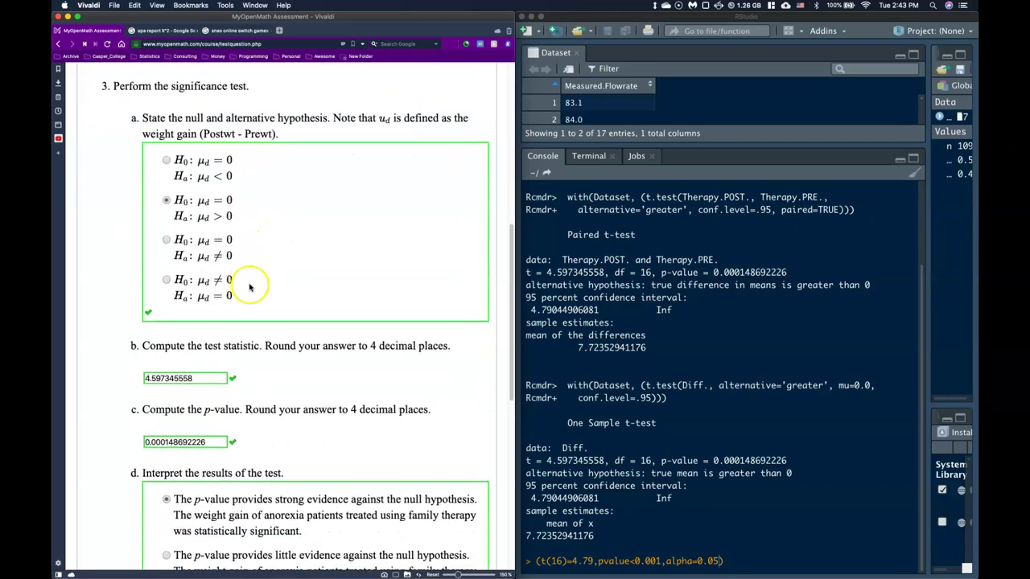
scroll(248, 274, down, 5)
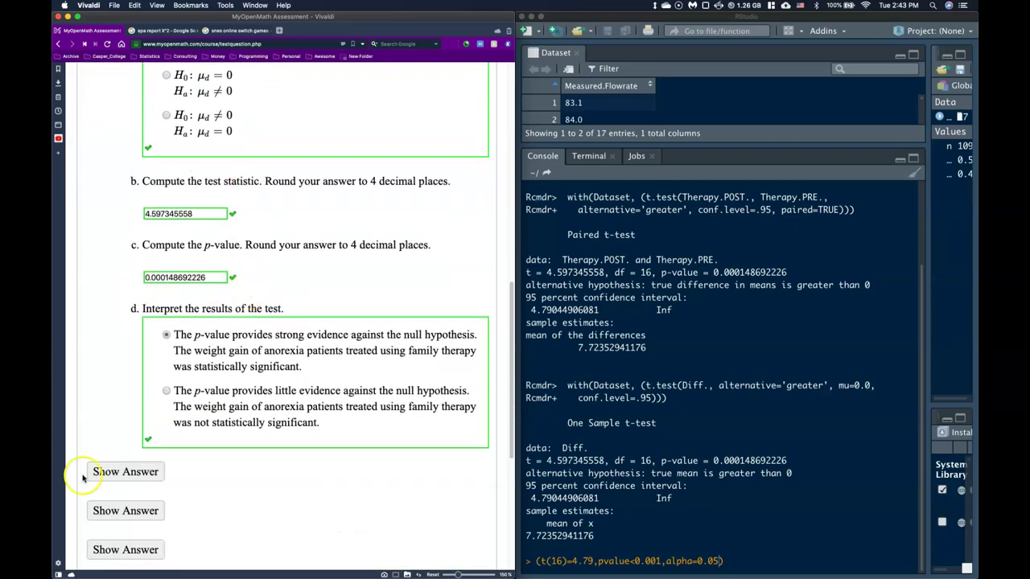